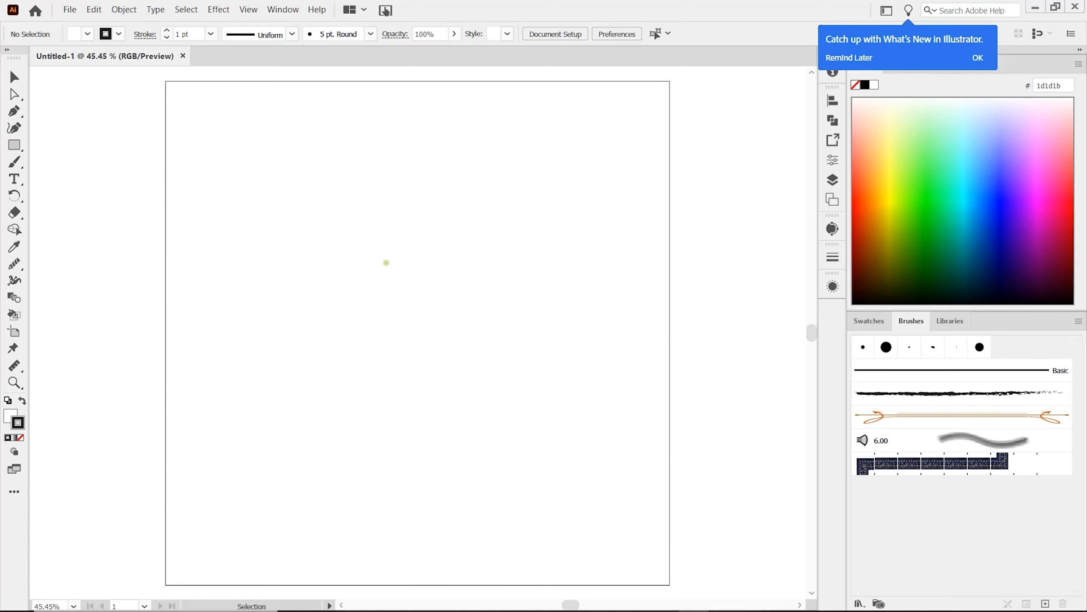
# Step: Draw a circle with the Ellipse tool in the artboard's upper-left area, about one sixth of the artboard's width across
pyautogui.click(14, 146)
pyautogui.click(14, 147)
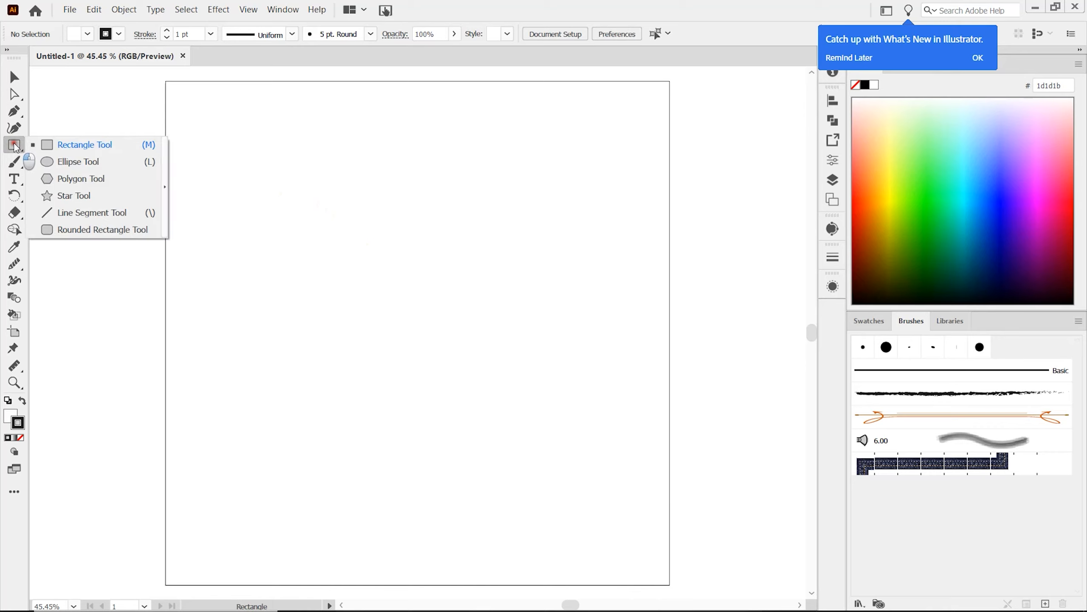
pyautogui.click(79, 163)
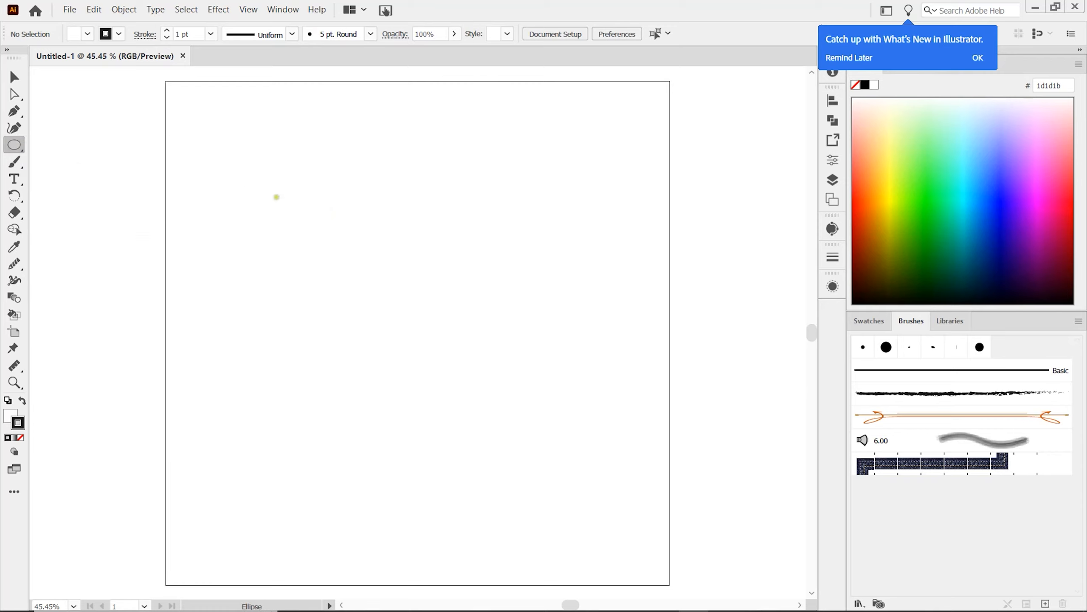
pyautogui.moveTo(284, 199); pyautogui.dragTo(347, 279)
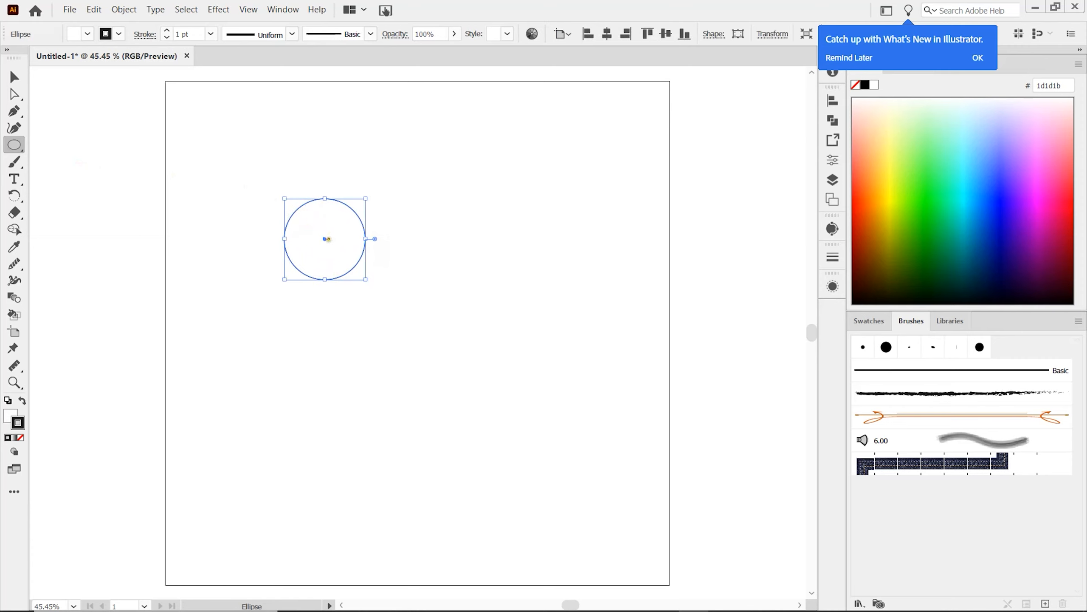
pyautogui.press('v')
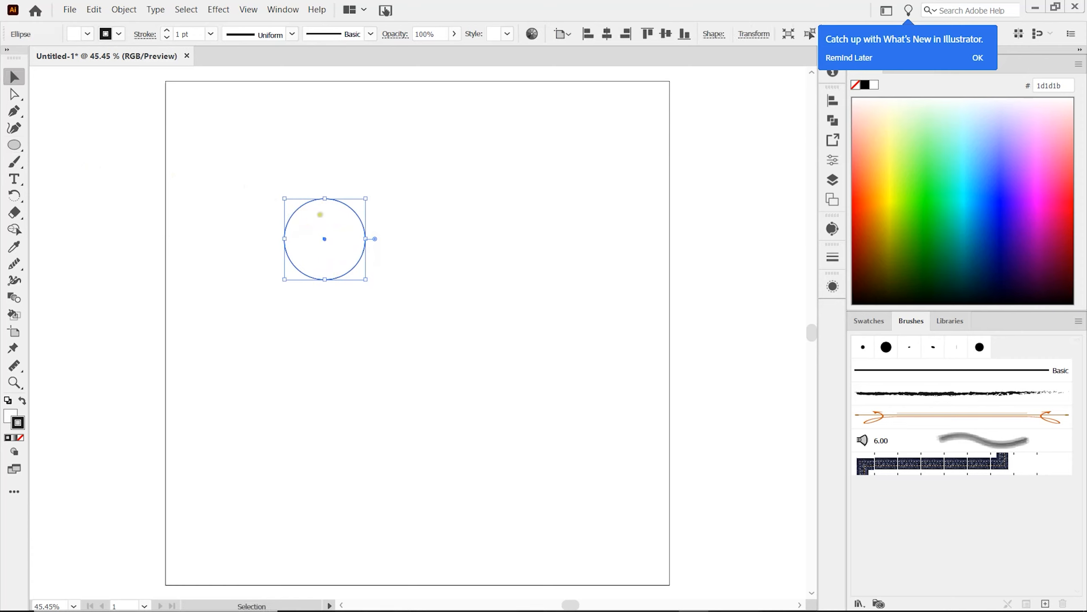
# Step: Open the user-defined swatch library My Color Palette
pyautogui.click(869, 320)
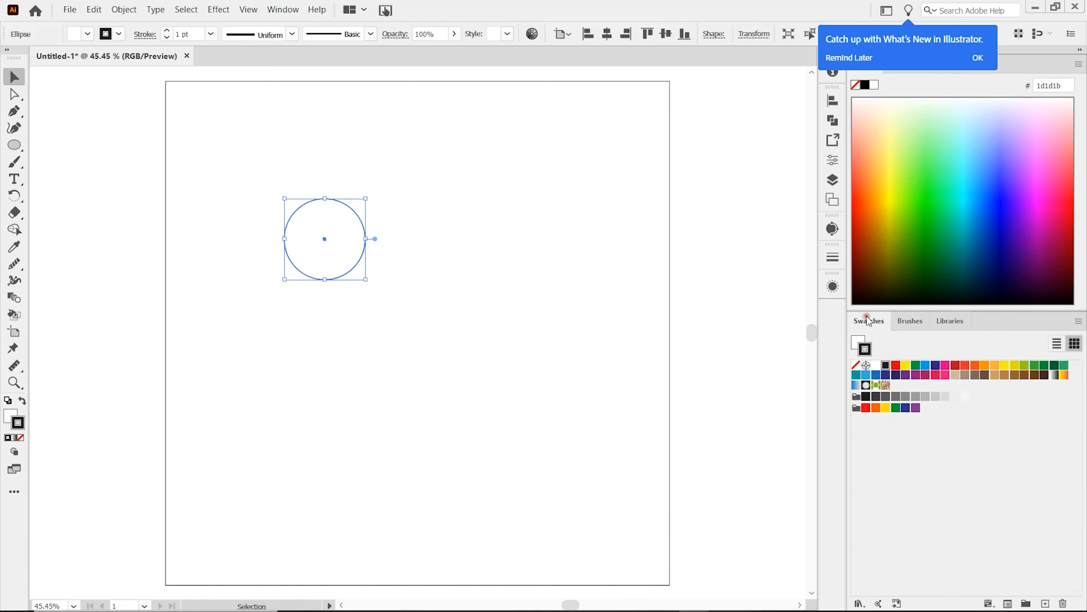
pyautogui.click(859, 603)
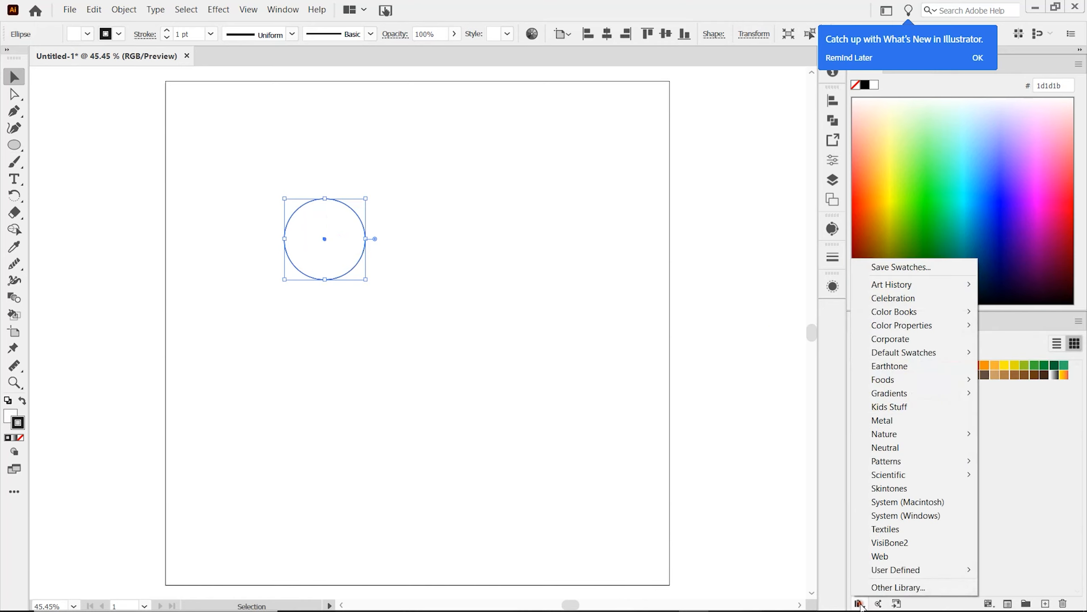
pyautogui.moveTo(893, 572)
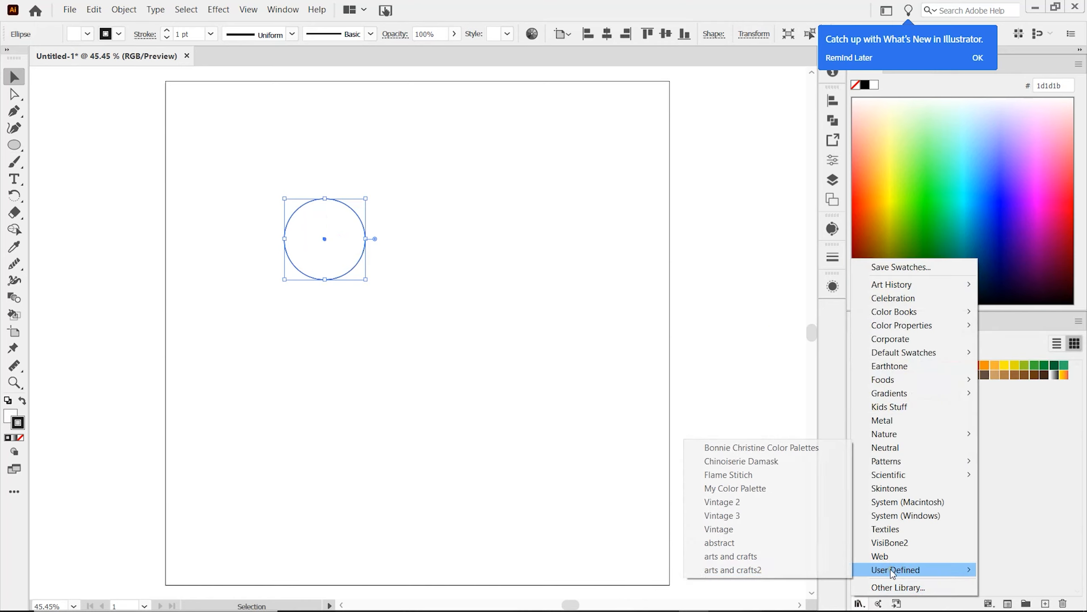
pyautogui.click(742, 489)
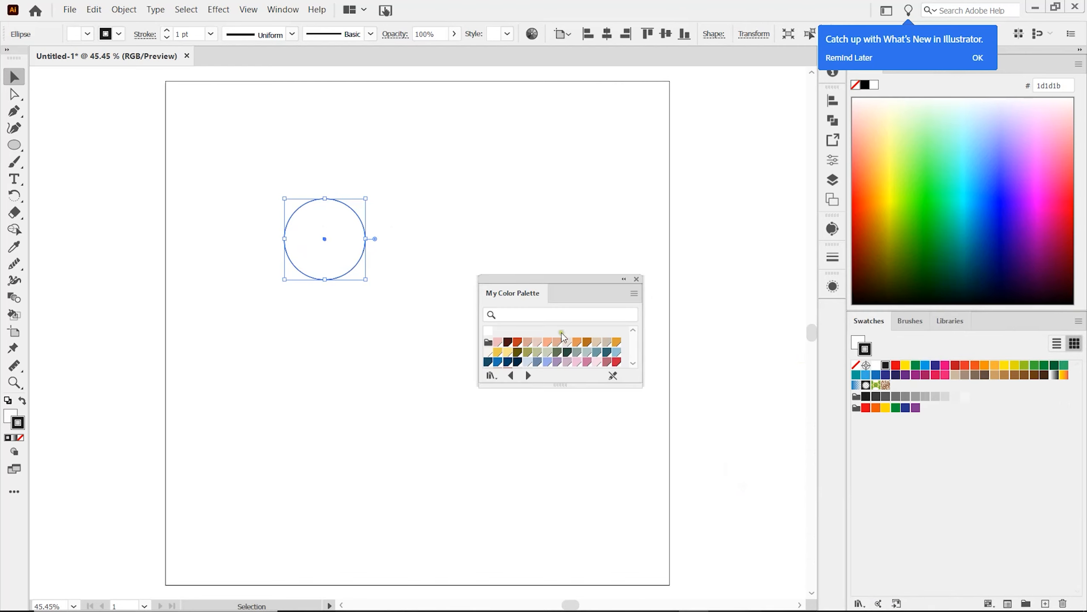
# Step: Remove the circle's stroke and fill it with the light peach swatch from My Color Palette
pyautogui.click(577, 341)
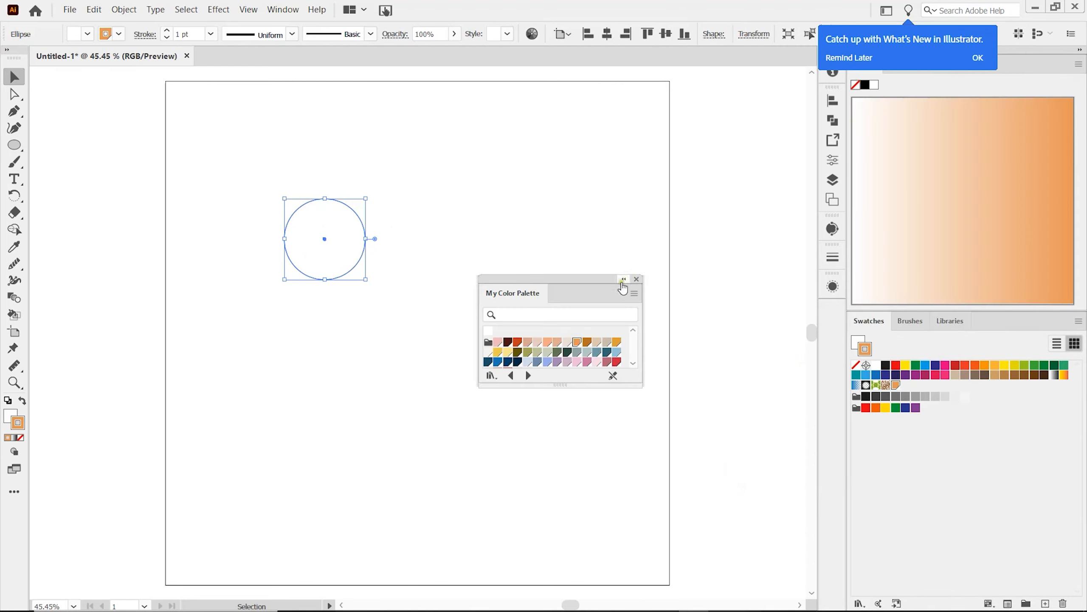
pyautogui.click(856, 364)
pyautogui.moveTo(856, 361); pyautogui.dragTo(857, 351)
pyautogui.click(856, 365)
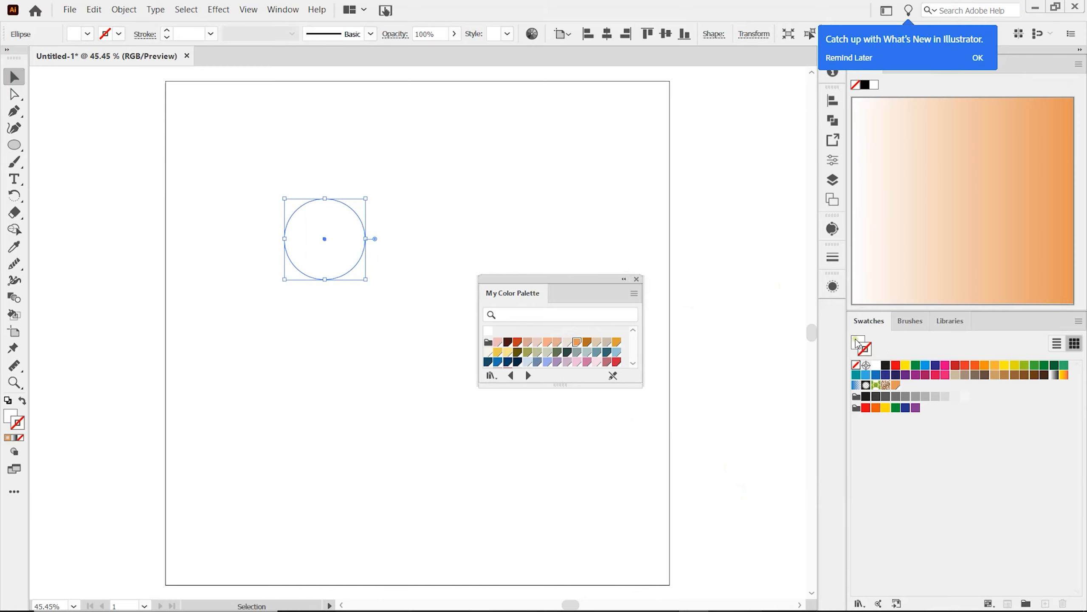
pyautogui.click(577, 342)
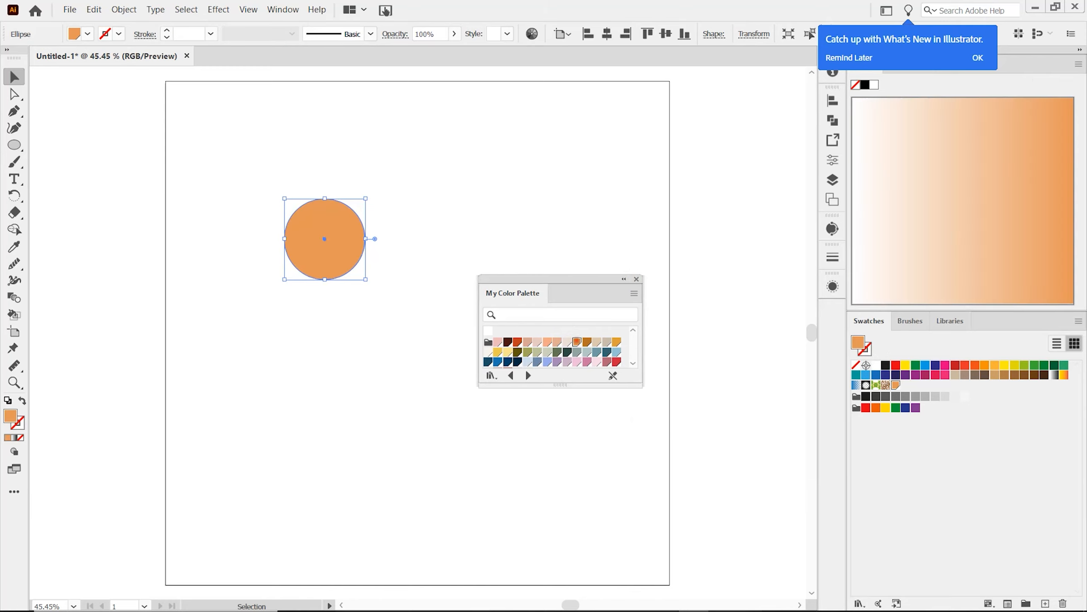
pyautogui.click(557, 342)
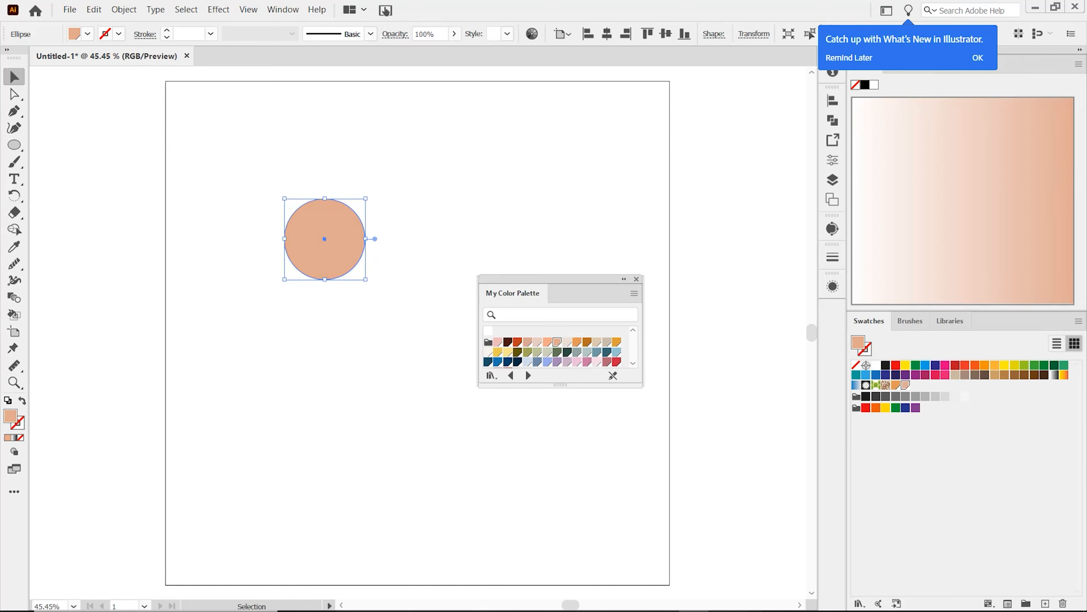
# Step: Add the whole My Color Palette colour group to the document swatches and close the library
pyautogui.moveTo(594, 285); pyautogui.dragTo(667, 350)
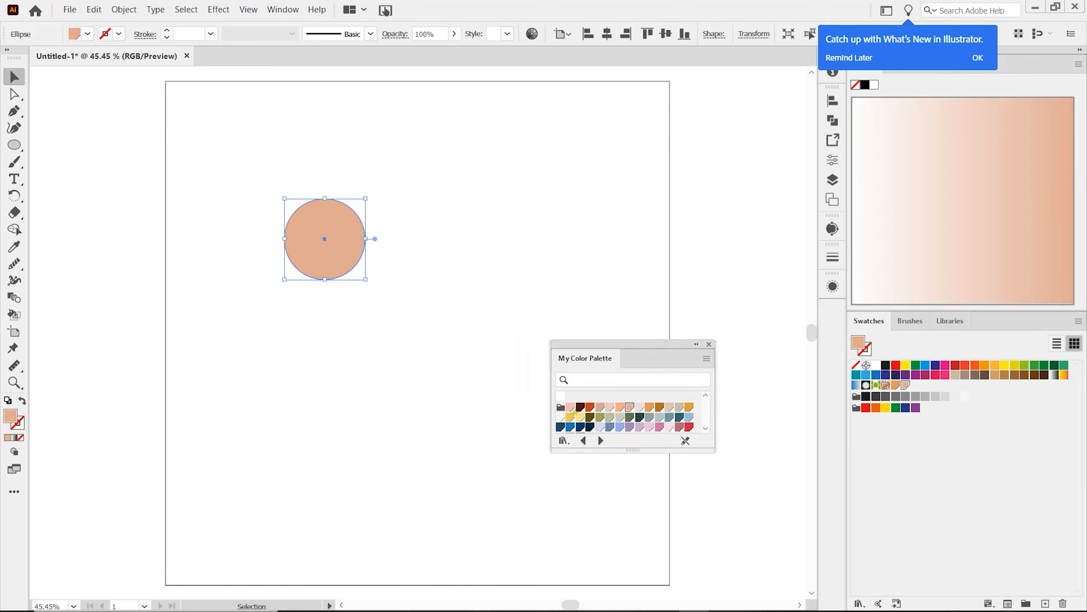
pyautogui.click(560, 407)
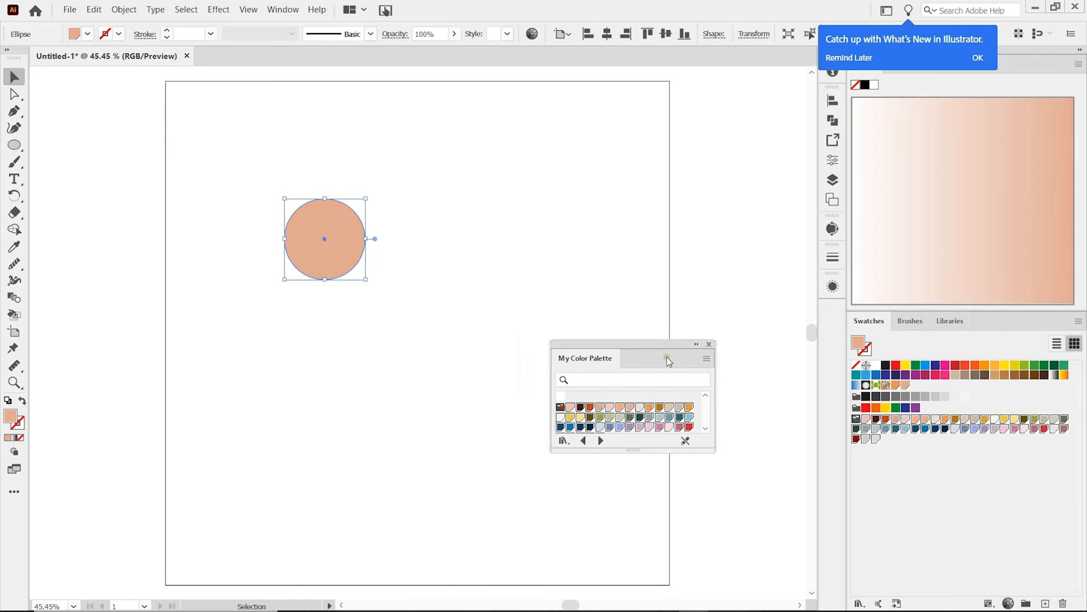
pyautogui.click(709, 344)
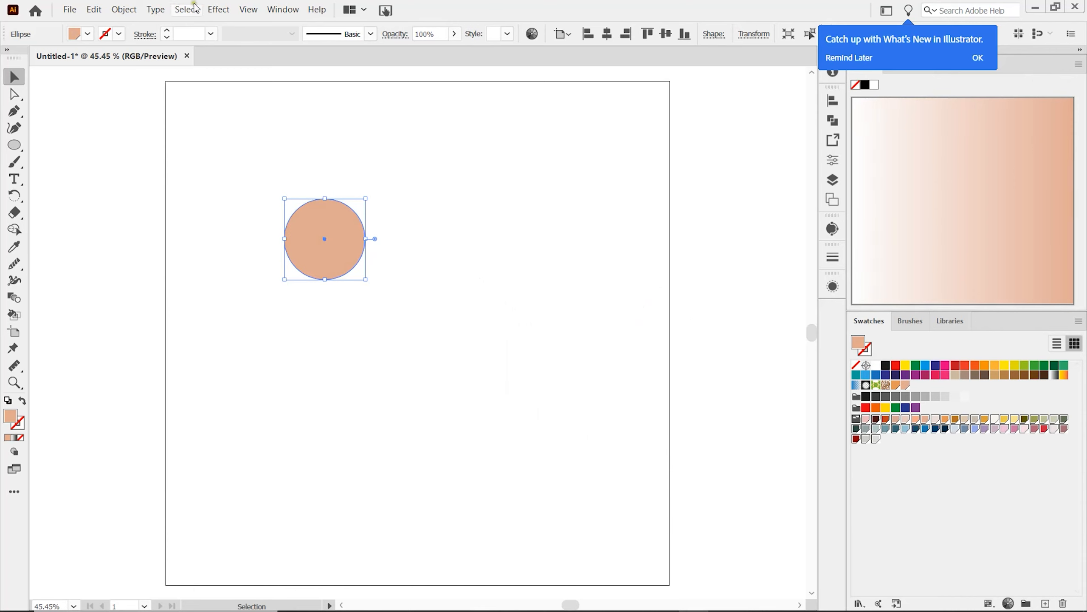
# Step: Apply a 94% bloat to the circle with Pucker & Bloat and expand its appearance into a four-petal shape
pyautogui.click(217, 10)
pyautogui.moveTo(310, 137)
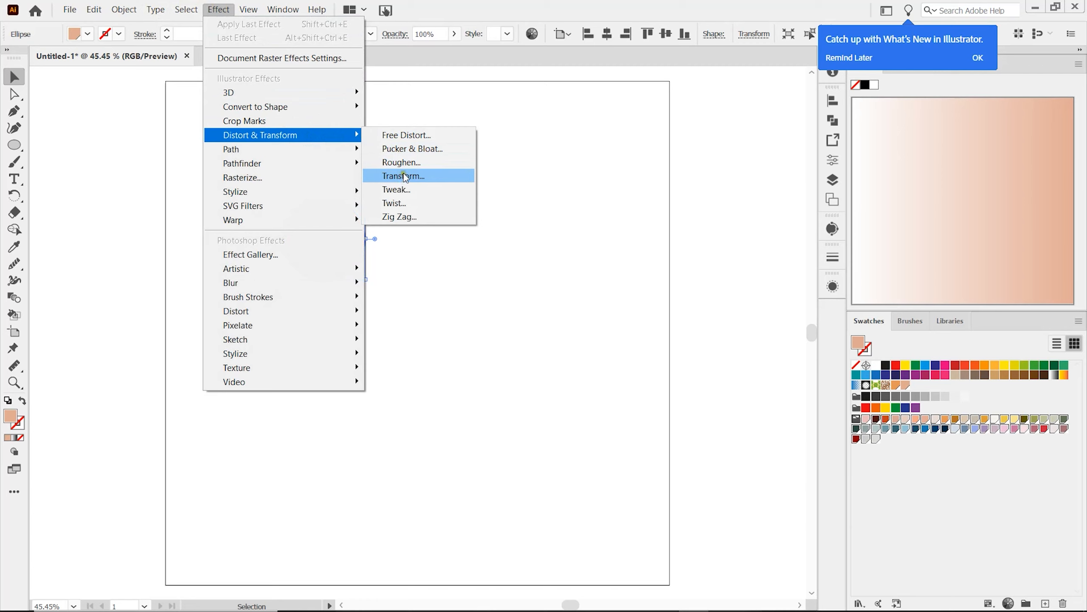
pyautogui.click(424, 150)
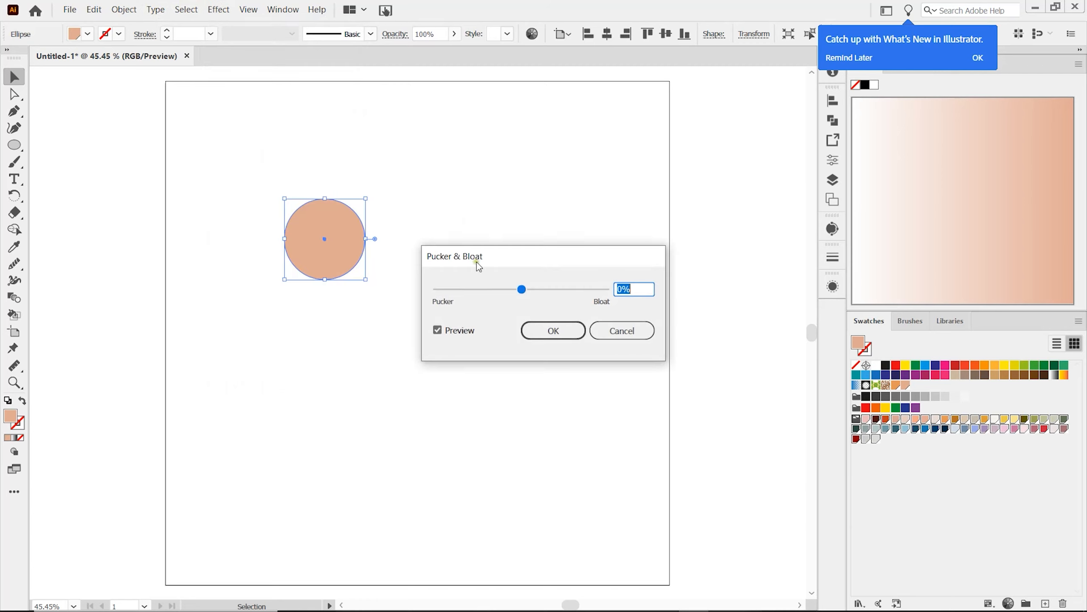
pyautogui.moveTo(521, 289); pyautogui.dragTo(565, 294)
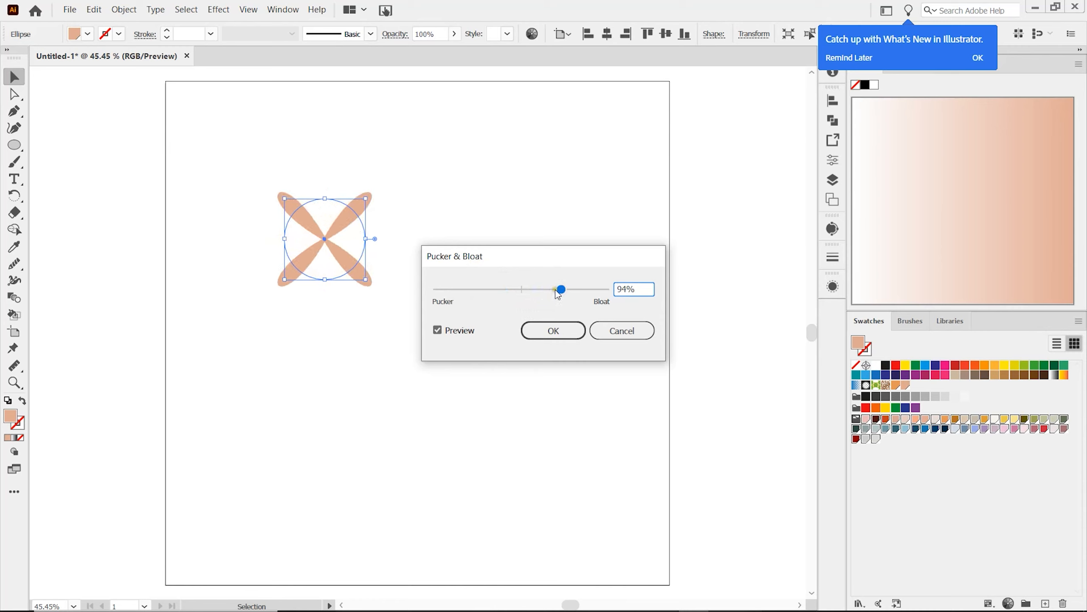
pyautogui.click(553, 330)
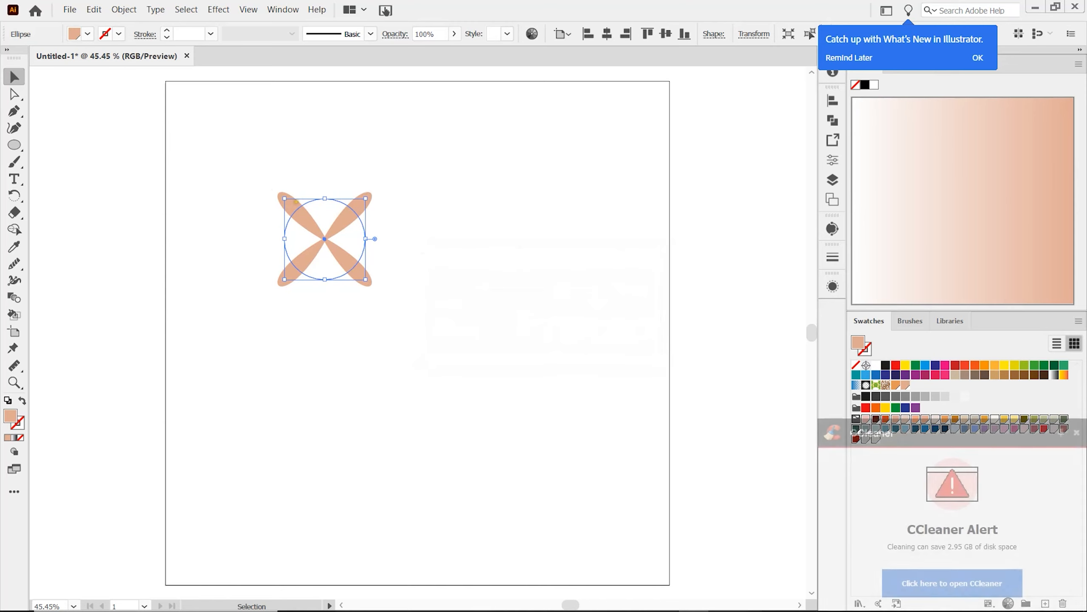
pyautogui.click(125, 10)
pyautogui.click(165, 169)
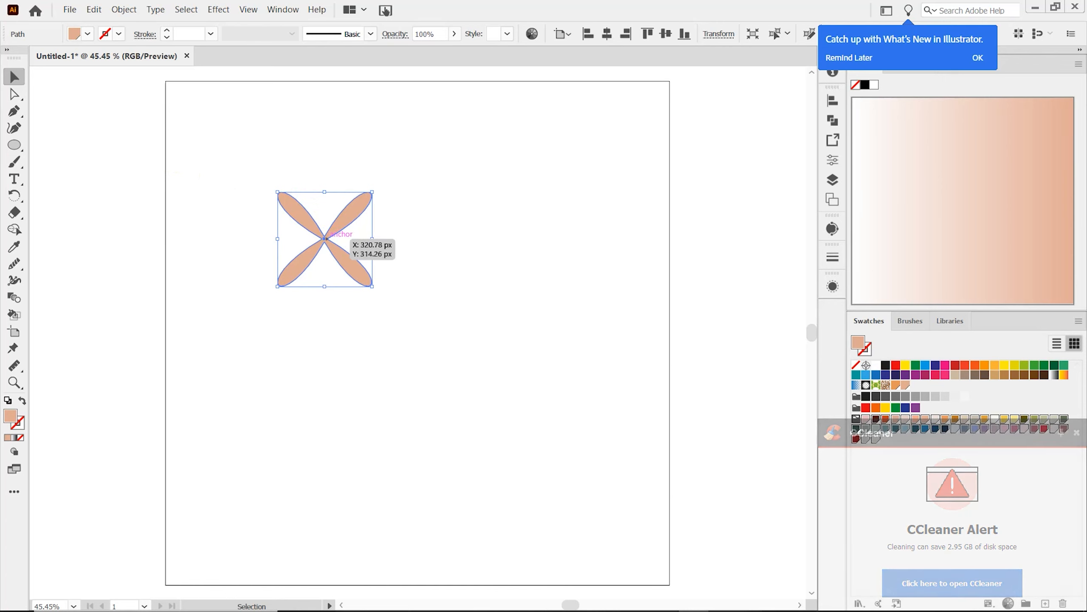
# Step: Make a copy of the four-petal shape rotated 45° about its centre to form an eight-petal flower
pyautogui.keyDown('alt'); pyautogui.moveTo(326, 239); pyautogui.dragTo(328, 241); pyautogui.keyUp('alt')
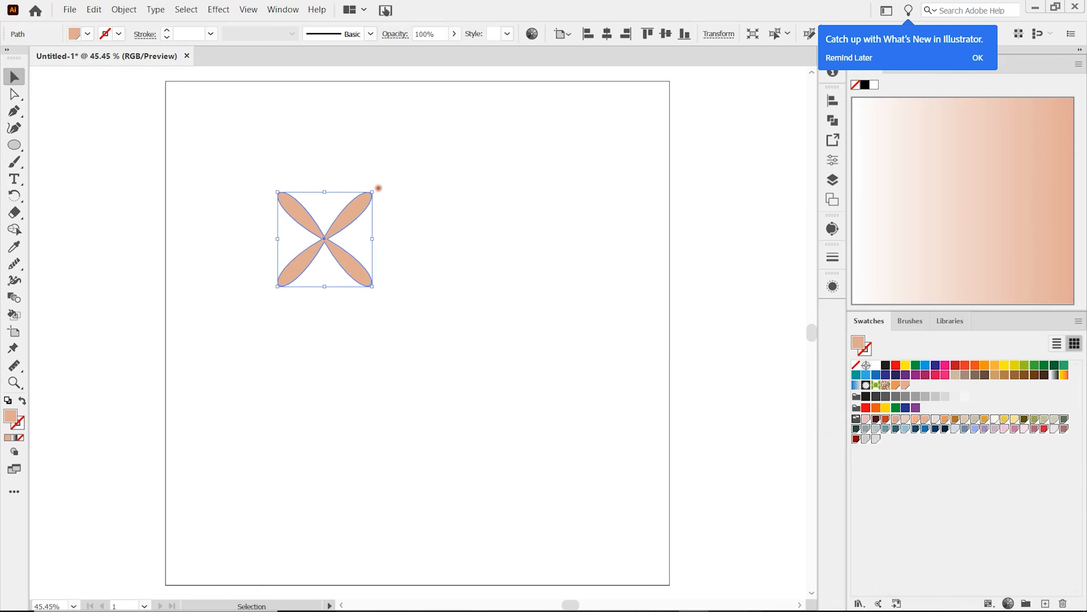
pyautogui.moveTo(378, 188); pyautogui.dragTo(394, 227)
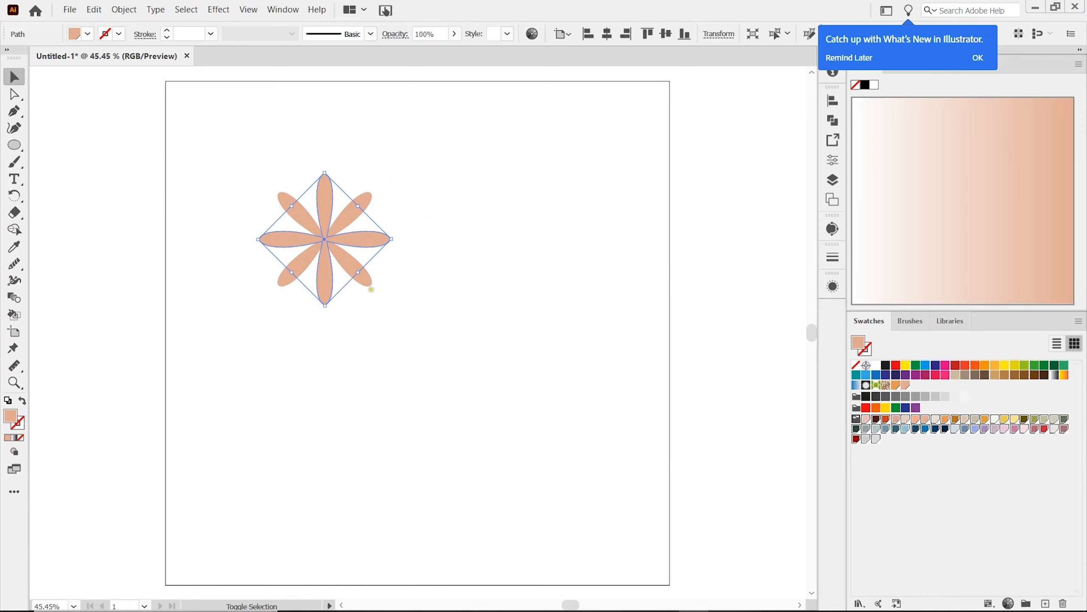
pyautogui.click(397, 259)
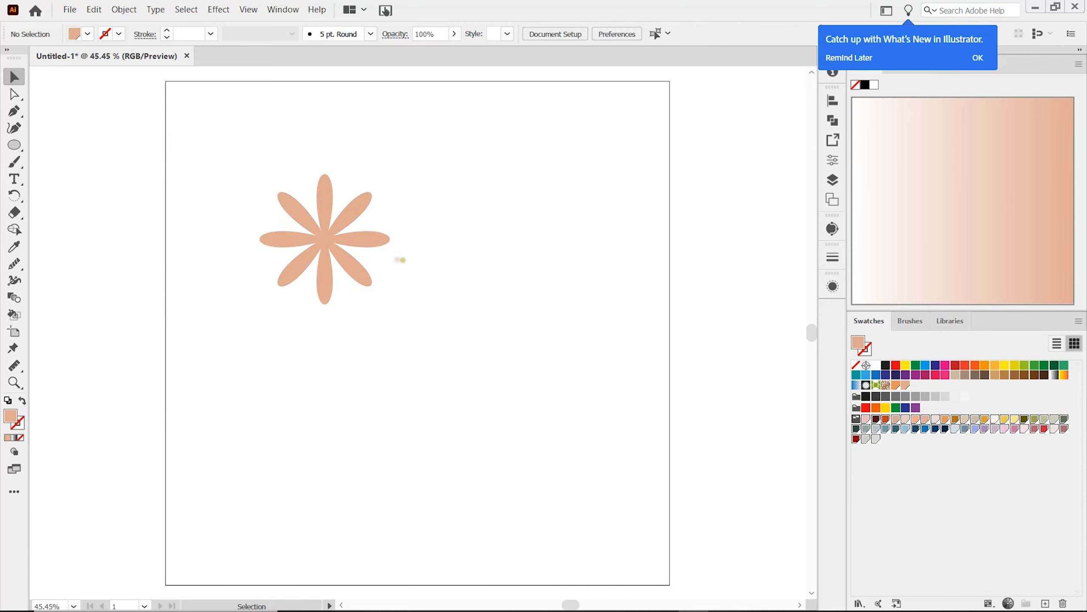
# Step: Unite the two overlapping petal shapes into one flower and move it slightly down the artboard
pyautogui.moveTo(246, 158); pyautogui.dragTo(402, 339)
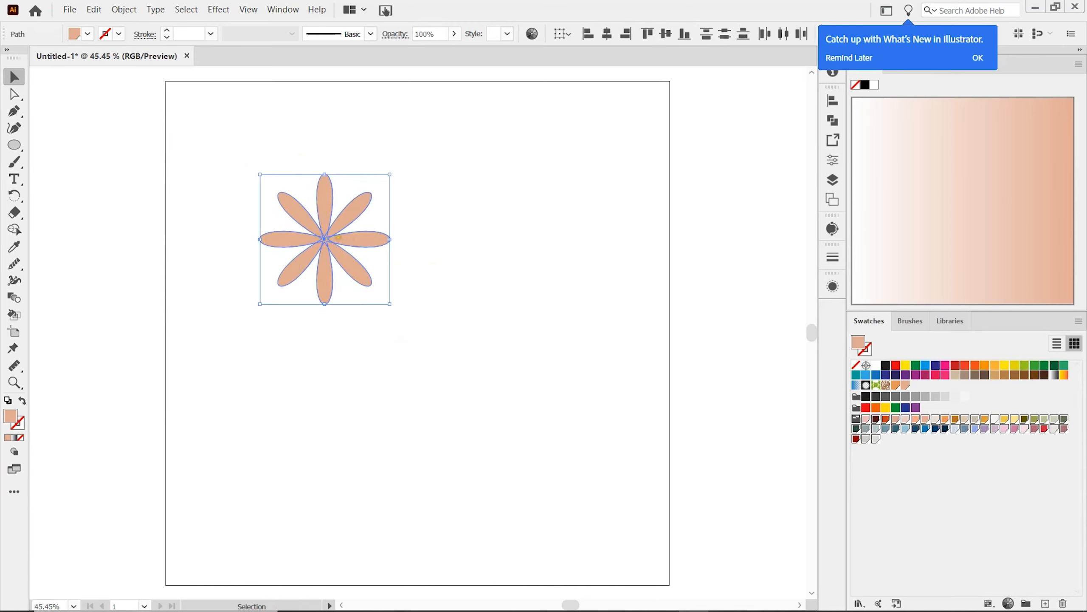
pyautogui.click(833, 121)
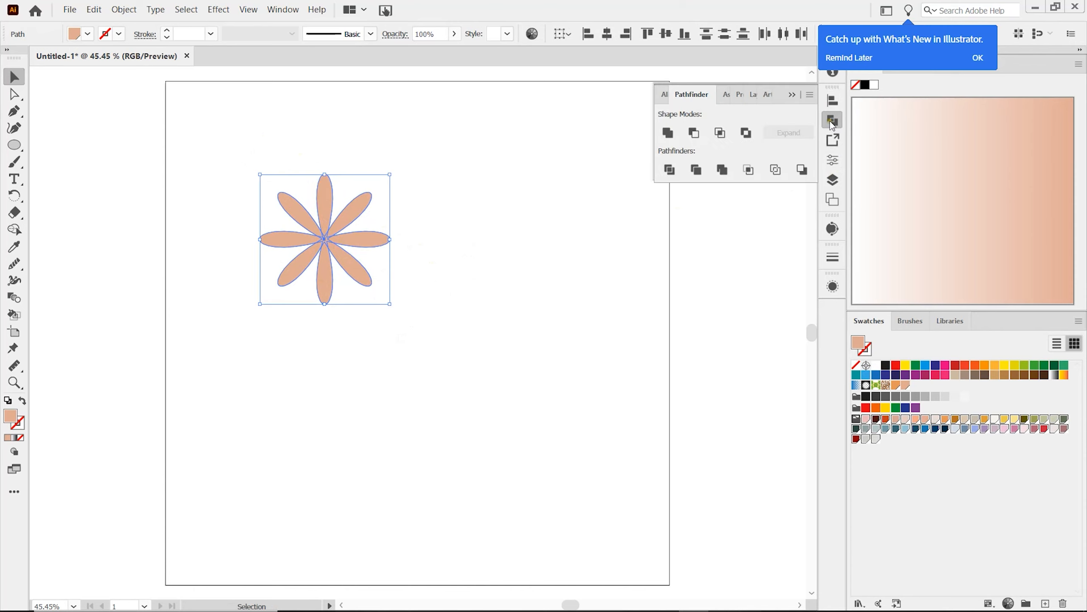
pyautogui.click(668, 133)
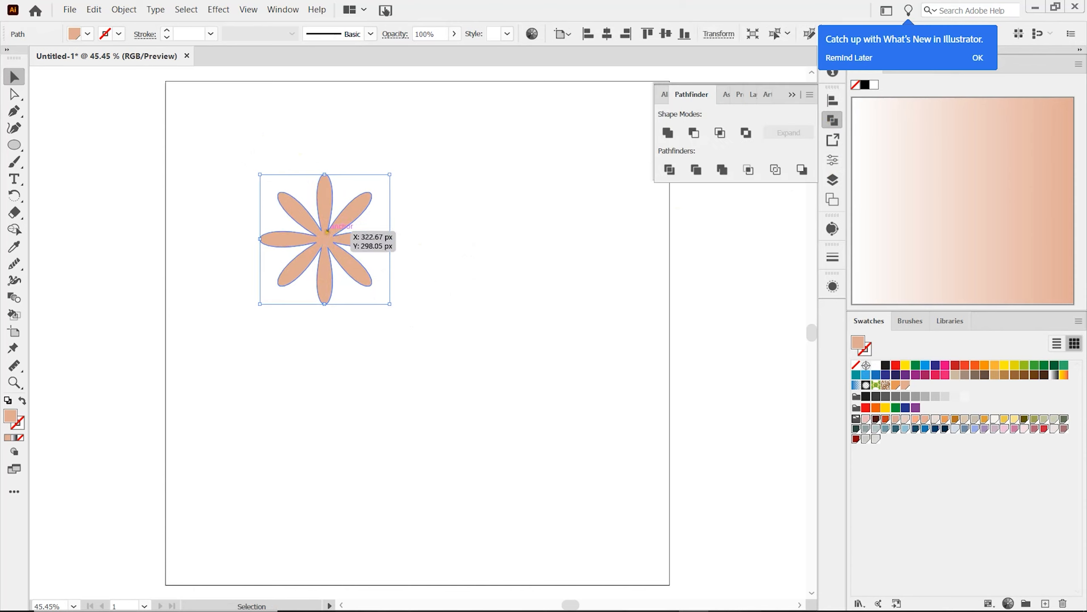
pyautogui.moveTo(324, 247); pyautogui.dragTo(325, 275)
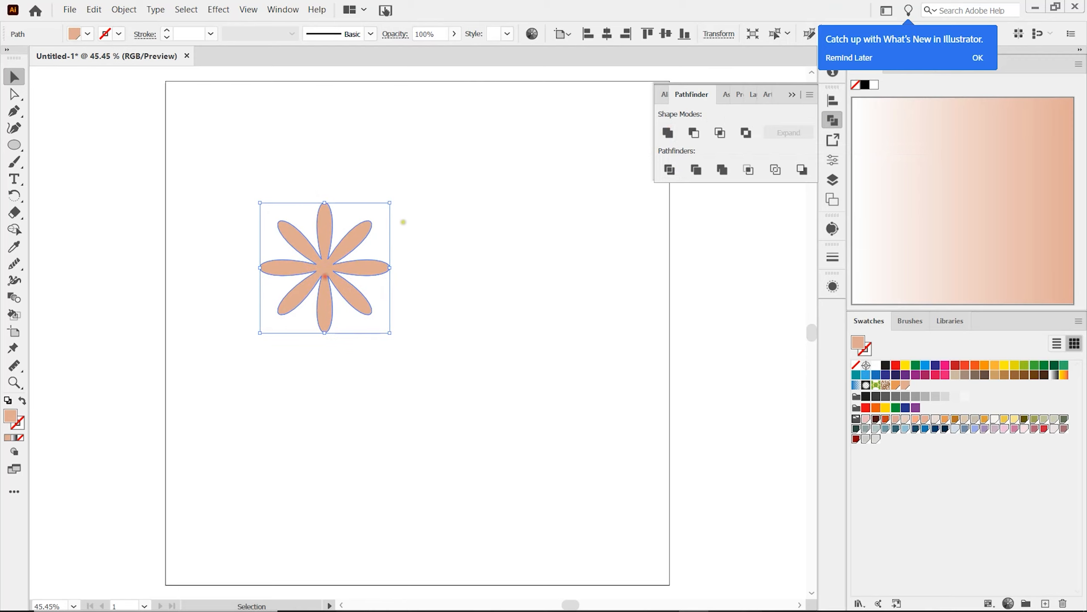
pyautogui.click(406, 221)
# Step: Draw a small circle over the flower's middle, fill it with the light orange swatch and centre it on the petals
pyautogui.scroll(2, 334, 235)
pyautogui.scroll(2, 328, 257)
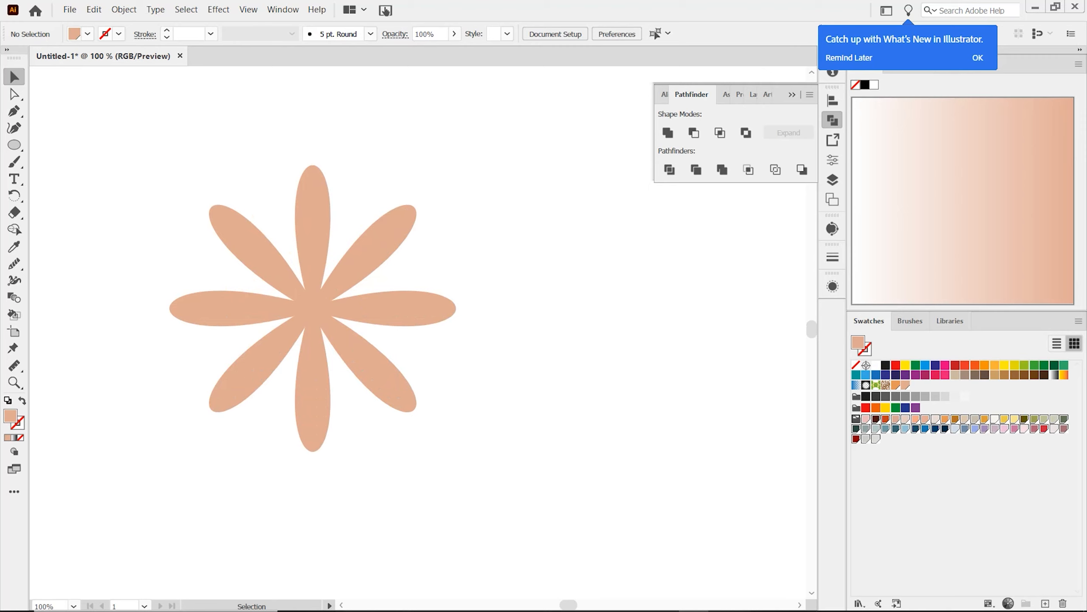
pyautogui.scroll(-1, 338, 232)
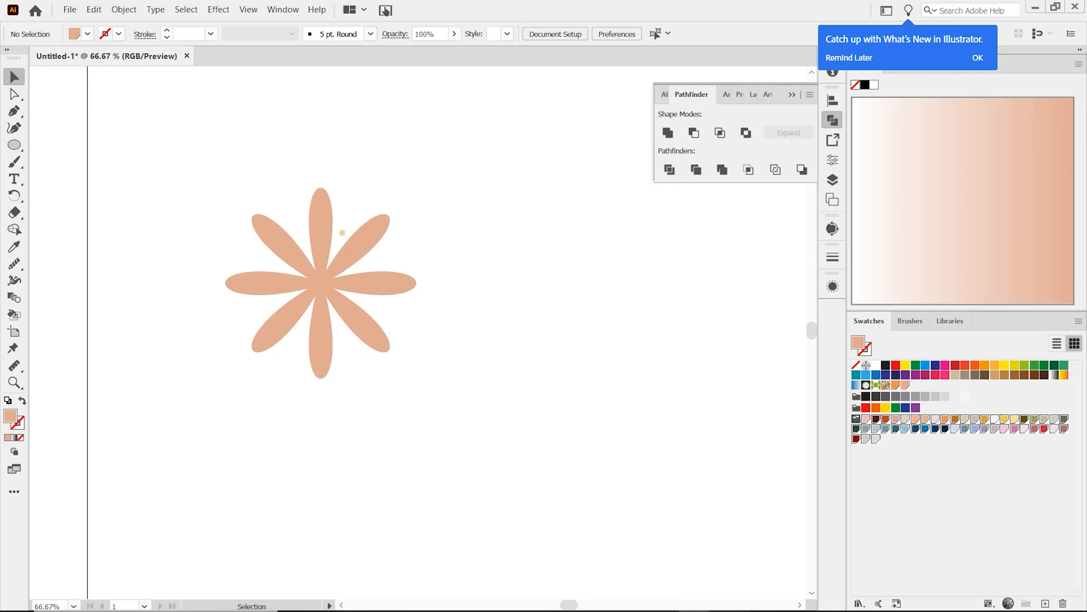
pyautogui.click(14, 146)
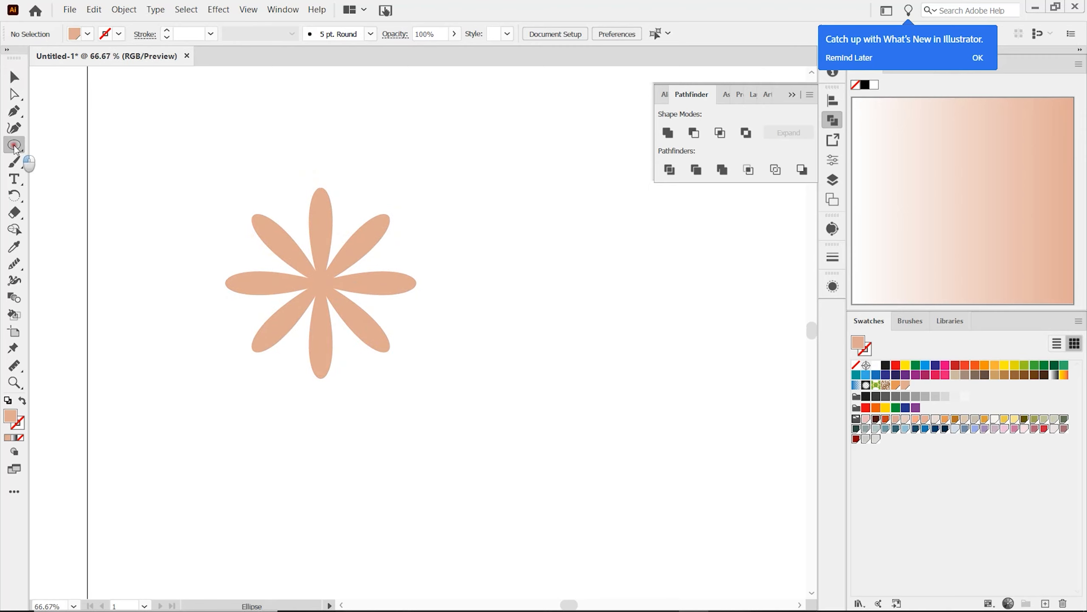
pyautogui.moveTo(312, 274); pyautogui.dragTo(334, 296)
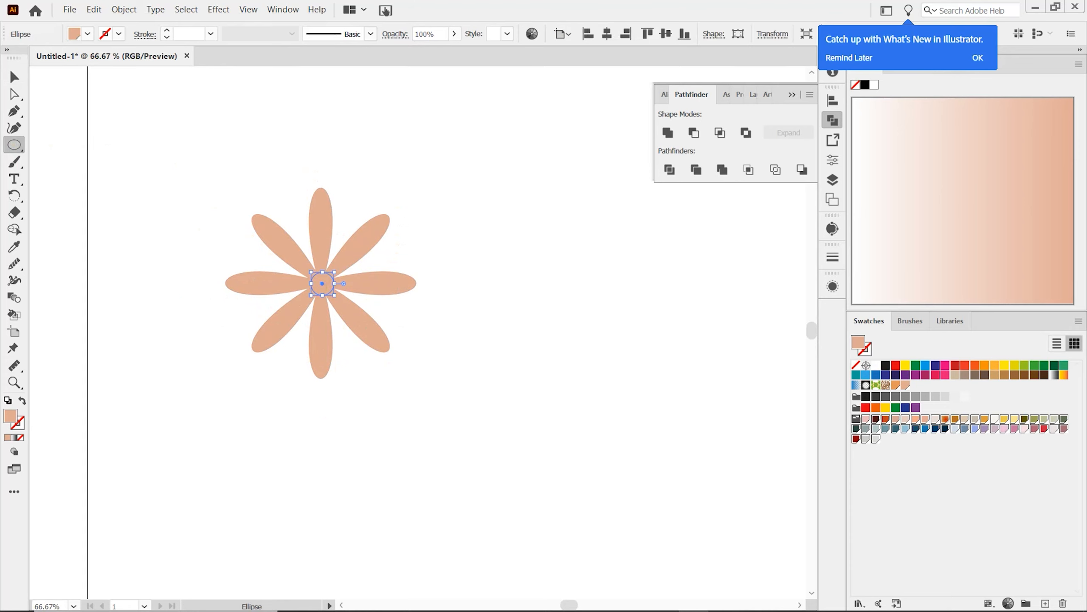
pyautogui.click(945, 418)
pyautogui.press('v')
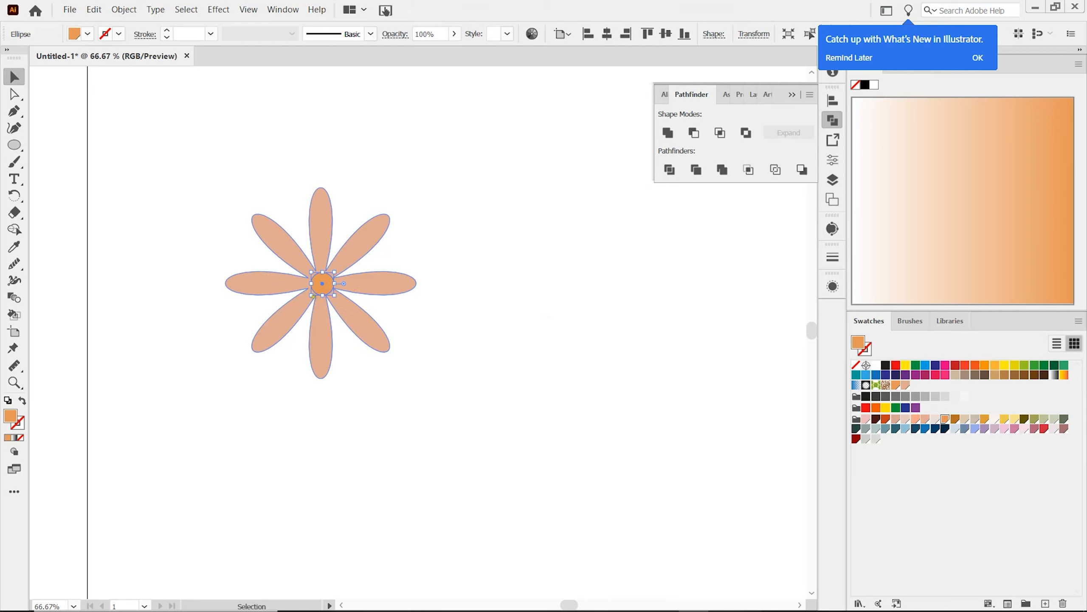
pyautogui.moveTo(322, 284); pyautogui.dragTo(321, 284)
# Step: Group the petals with the orange centre and scale the flower down proportionally to a little over a quarter of its size
pyautogui.moveTo(243, 168); pyautogui.dragTo(434, 418)
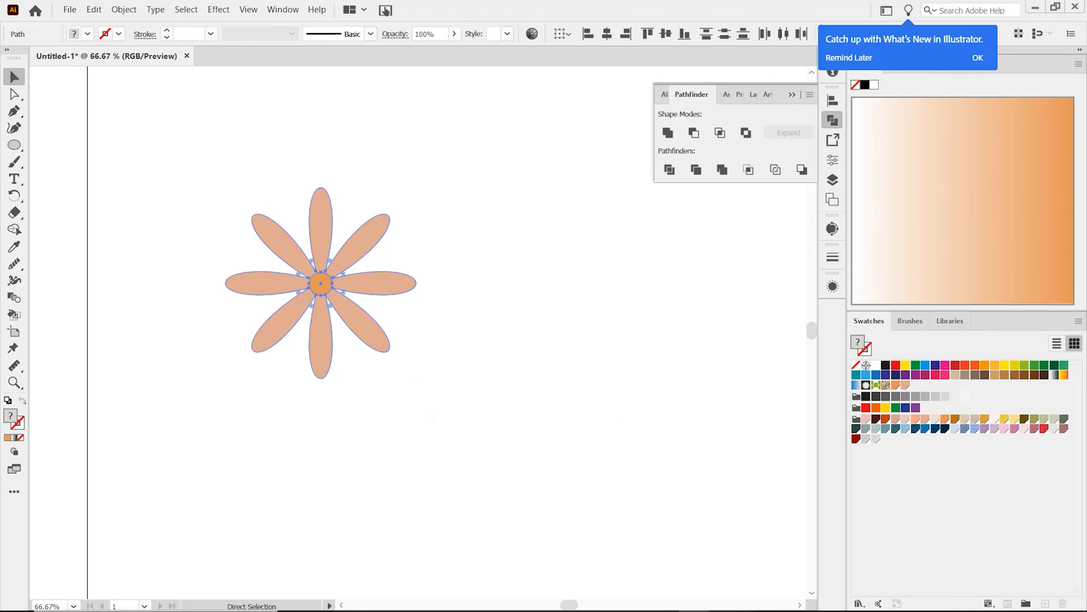
pyautogui.click(446, 377)
pyautogui.moveTo(348, 300)
pyautogui.mouseDown()
pyautogui.moveTo(354, 334)
pyautogui.moveTo(341, 302)
pyautogui.moveTo(345, 312)
pyautogui.mouseUp()
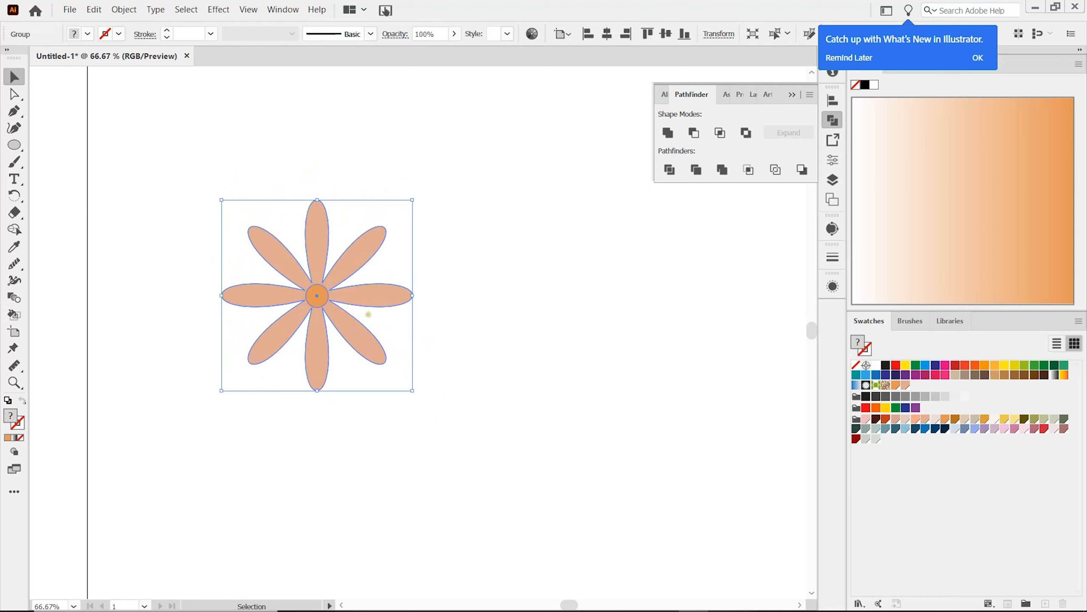
pyautogui.moveTo(412, 390); pyautogui.dragTo(275, 255)
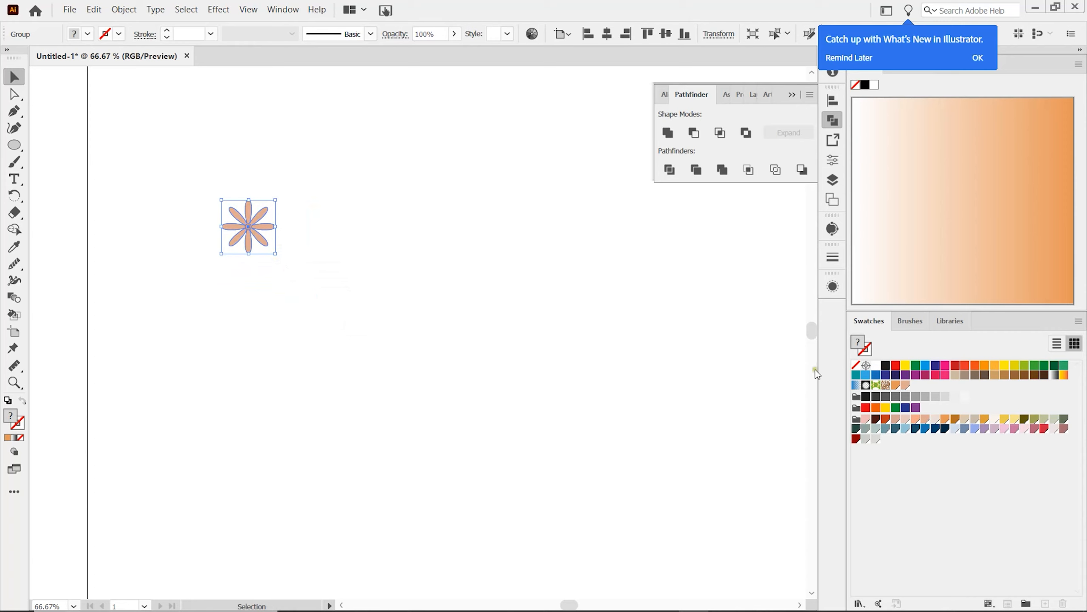
# Step: Start a new pattern brush from the selected flower group
pyautogui.click(912, 324)
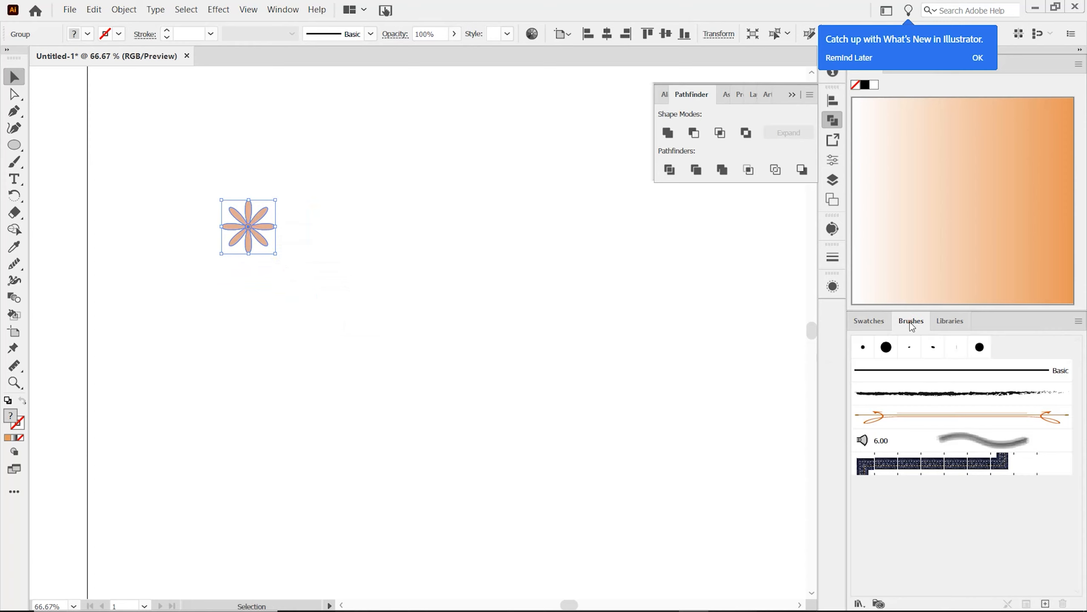
pyautogui.click(281, 10)
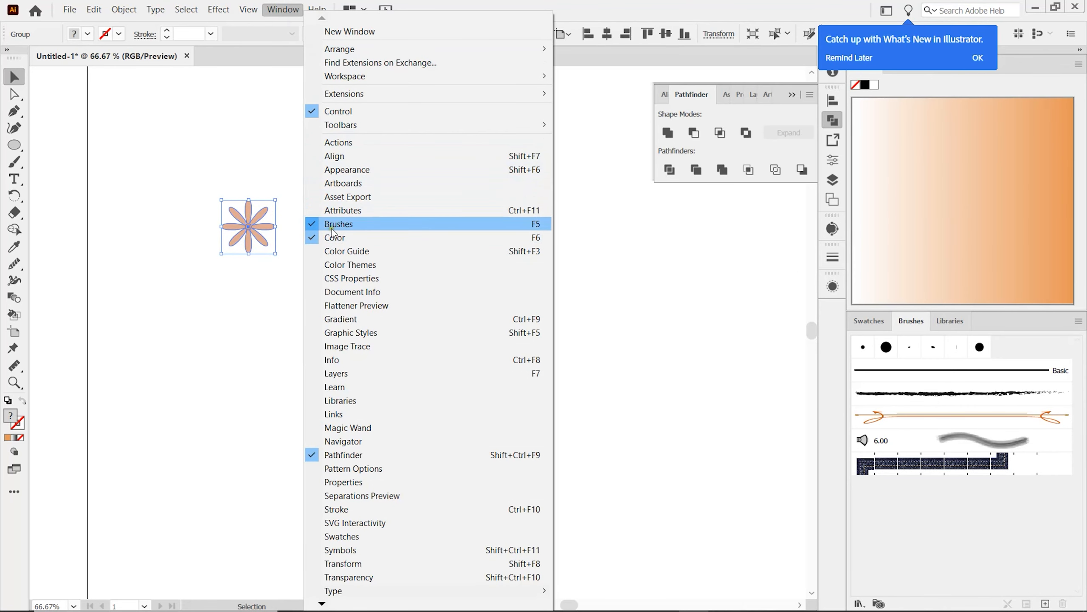
pyautogui.click(908, 321)
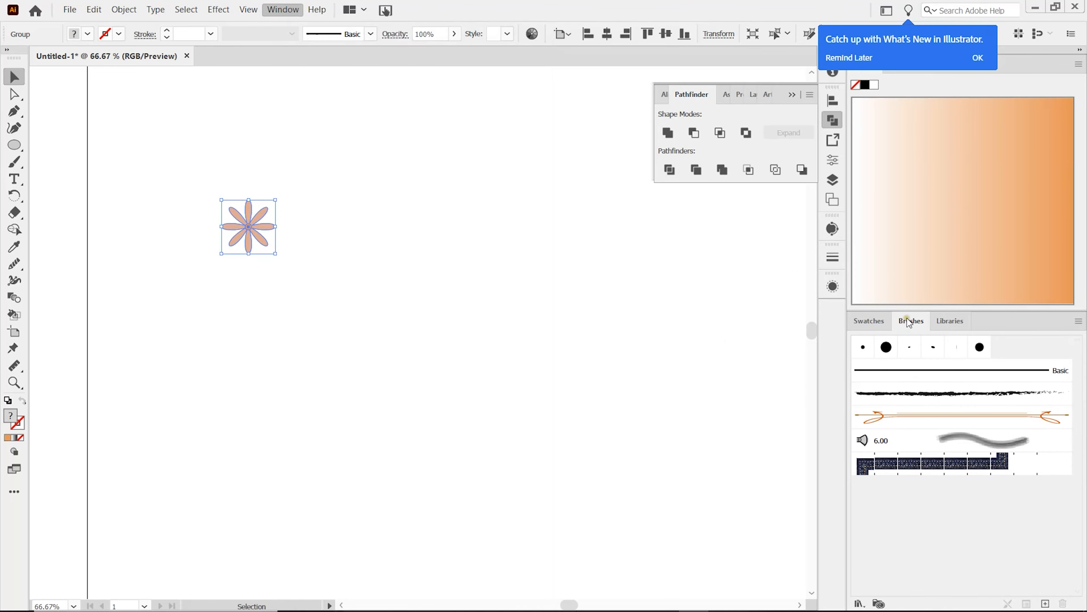
pyautogui.click(1079, 322)
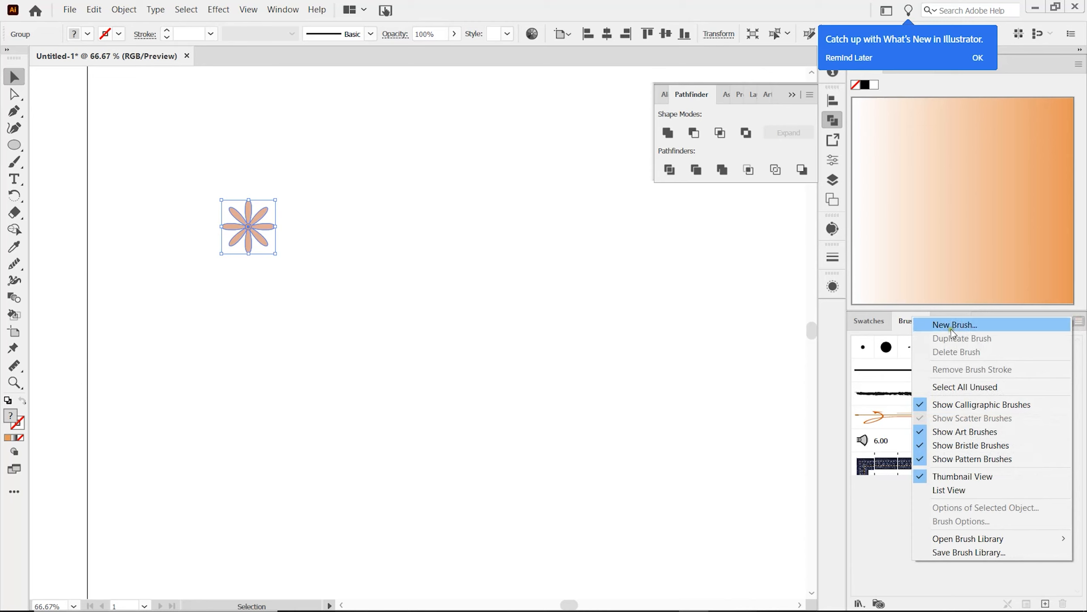
pyautogui.click(955, 326)
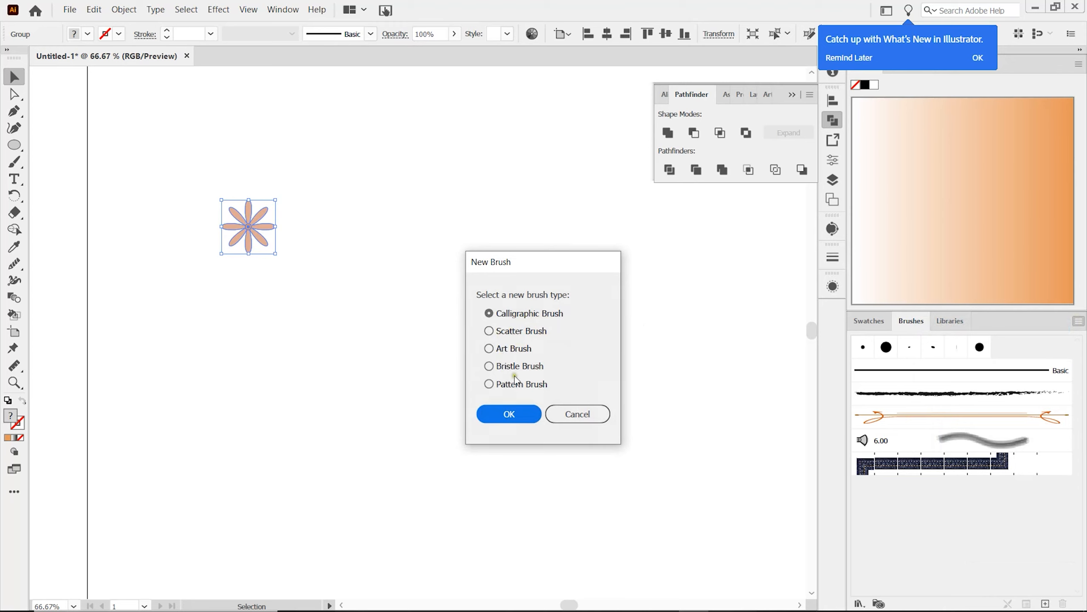
pyautogui.click(489, 384)
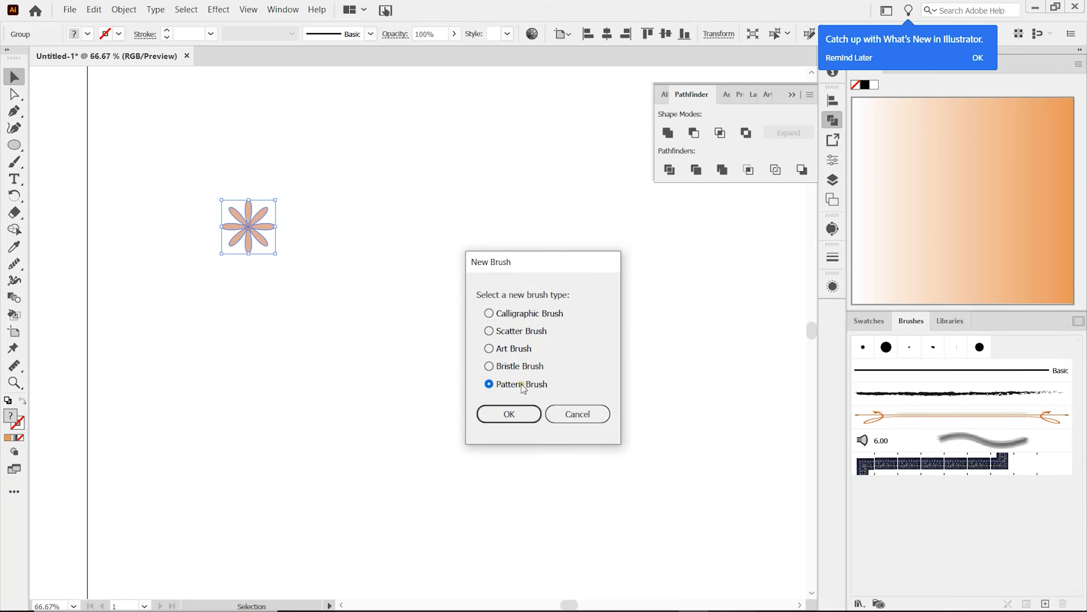
pyautogui.click(509, 413)
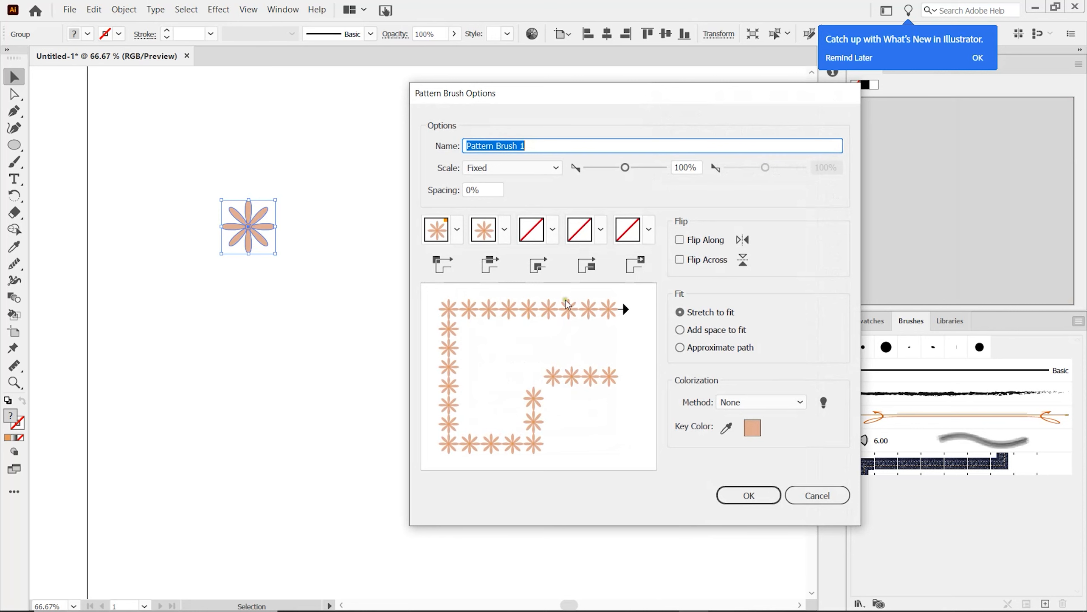
# Step: Name the pattern brush "flower", set its fit to Add space to fit, and save it
pyautogui.moveTo(620, 99); pyautogui.dragTo(565, 107)
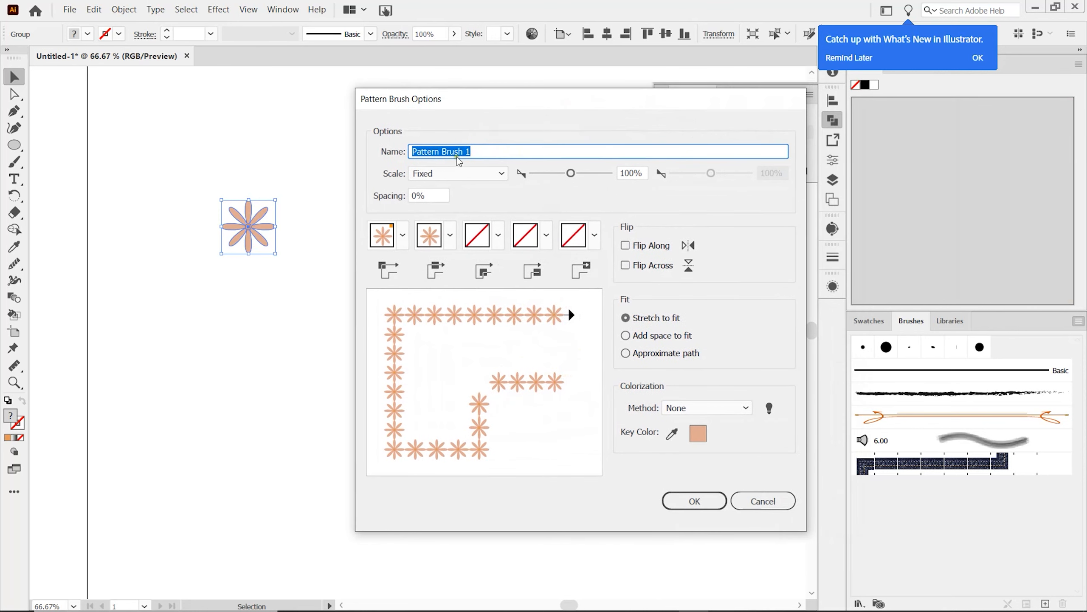
pyautogui.write('flower')
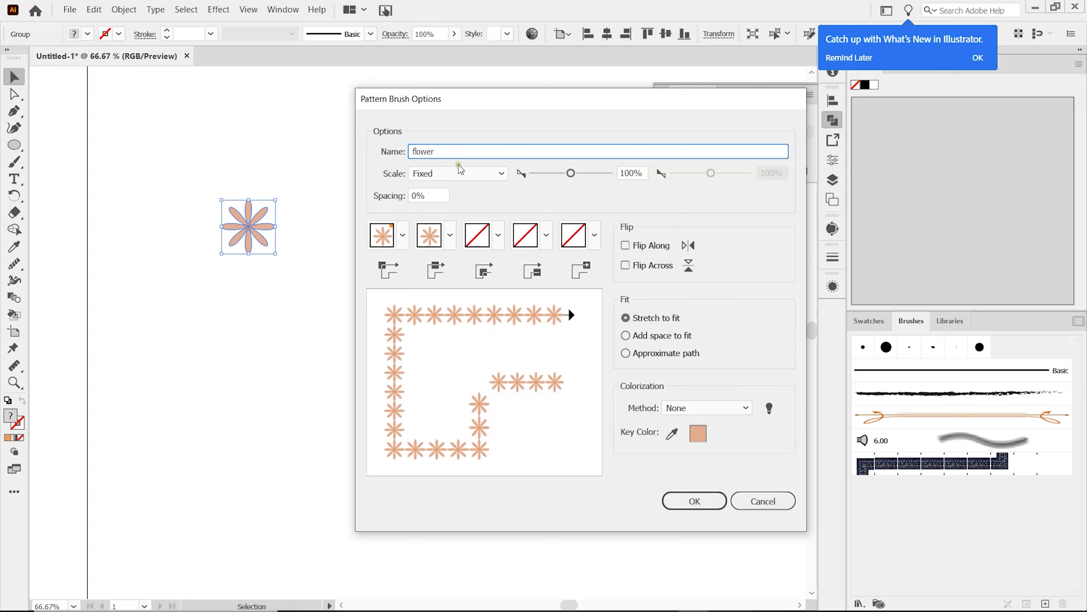
pyautogui.click(625, 337)
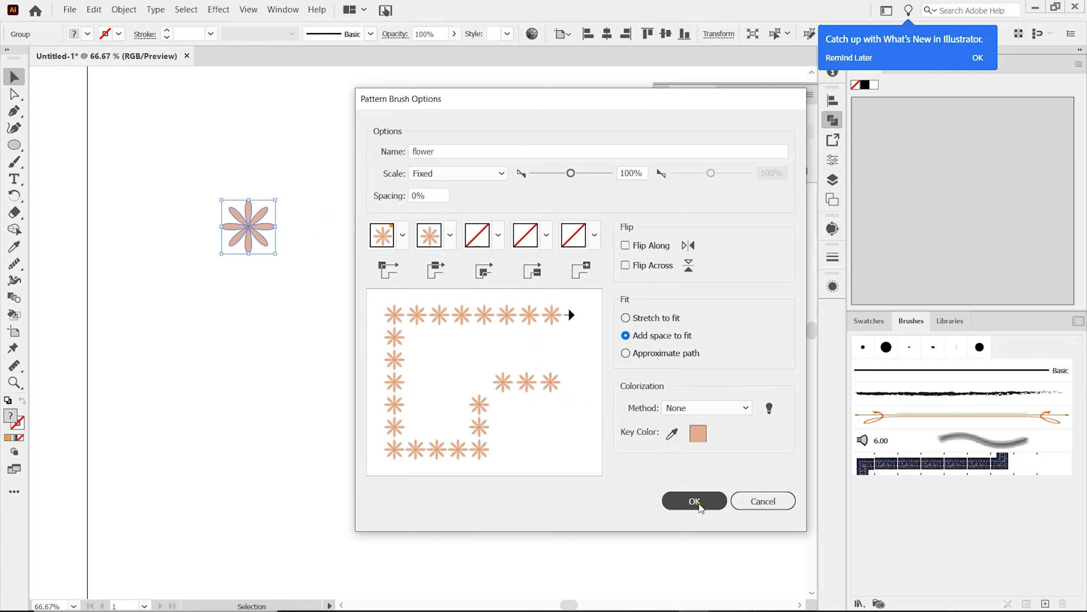
pyautogui.click(698, 502)
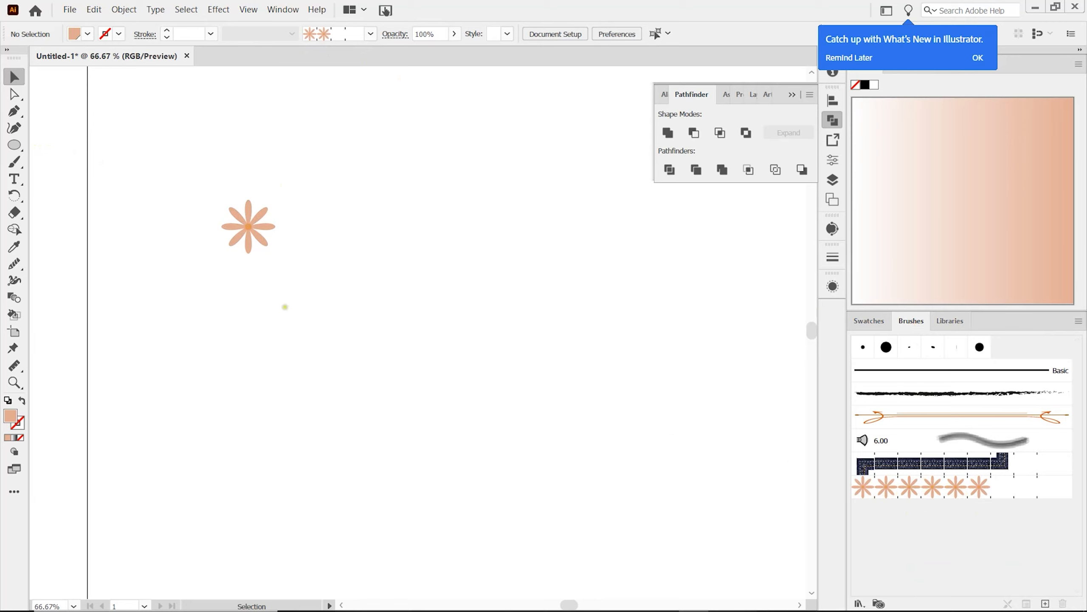
# Step: Draw a large, nearly circular ellipse beside the flower and give it no fill and a black stroke
pyautogui.click(14, 144)
pyautogui.moveTo(315, 177); pyautogui.dragTo(506, 358)
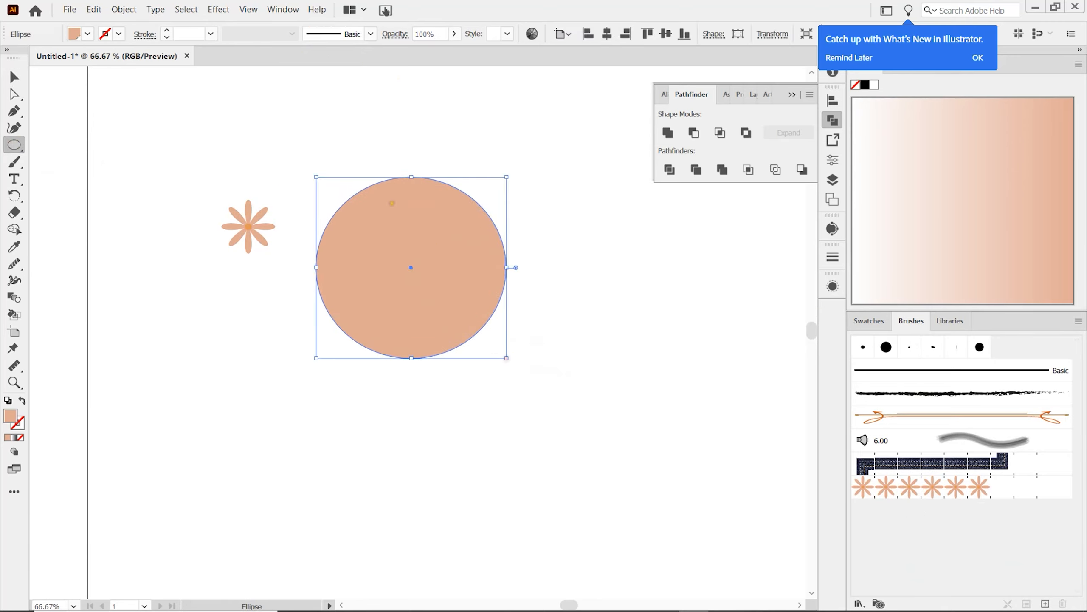
pyautogui.click(869, 320)
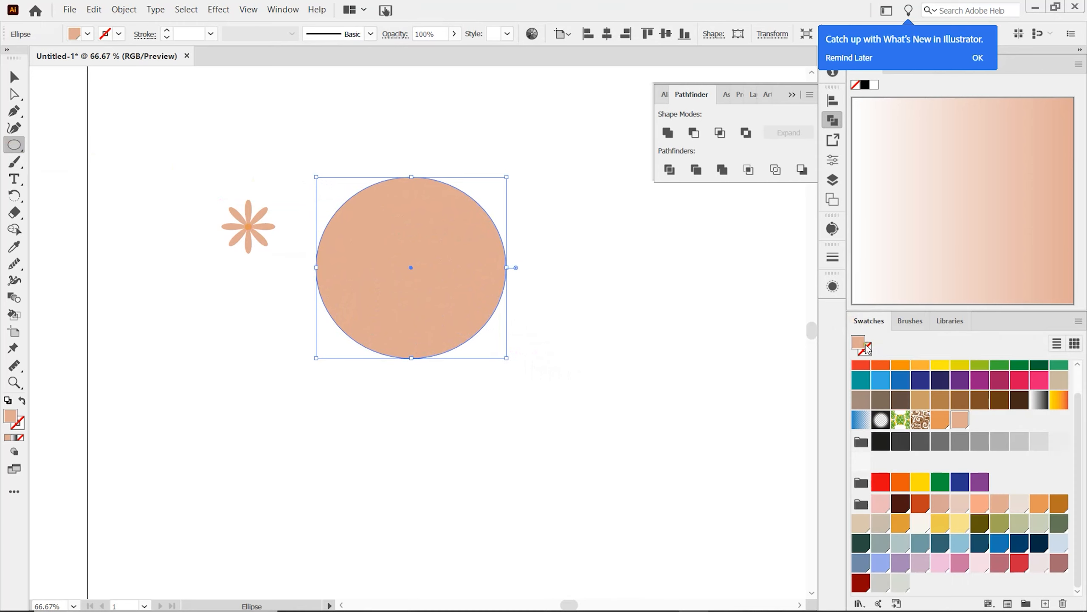
pyautogui.scroll(1, 904, 428)
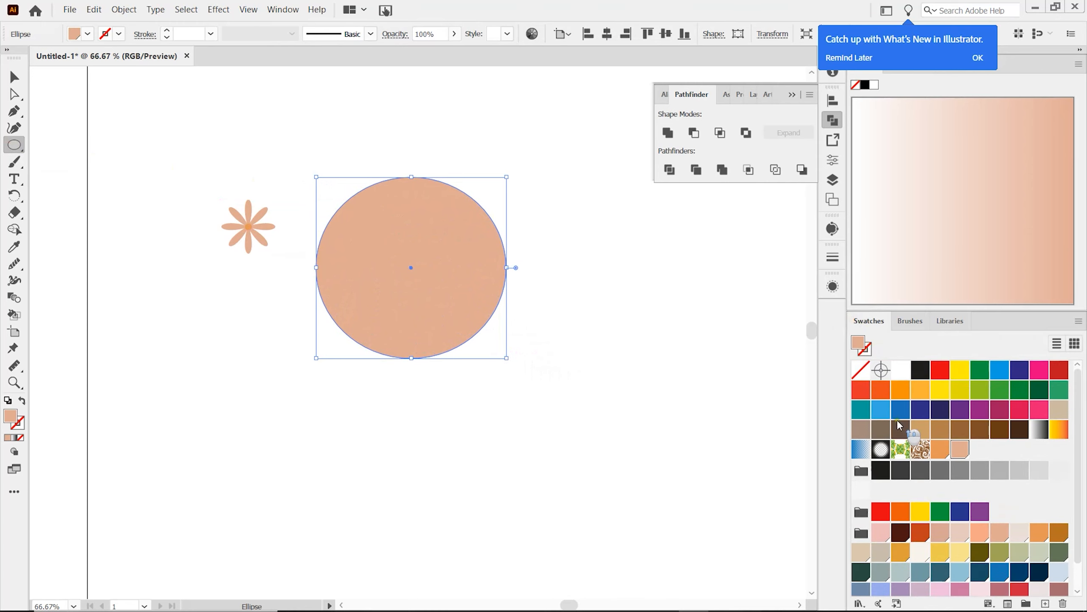
pyautogui.click(860, 369)
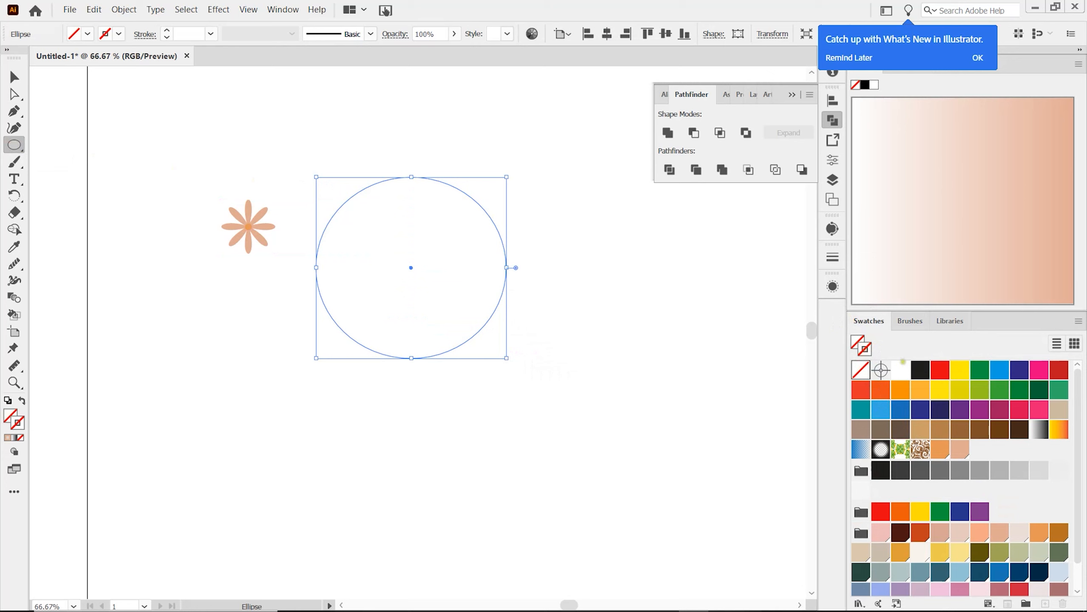
pyautogui.click(920, 370)
# Step: Apply the flower pattern brush to the ellipse's outline
pyautogui.click(911, 321)
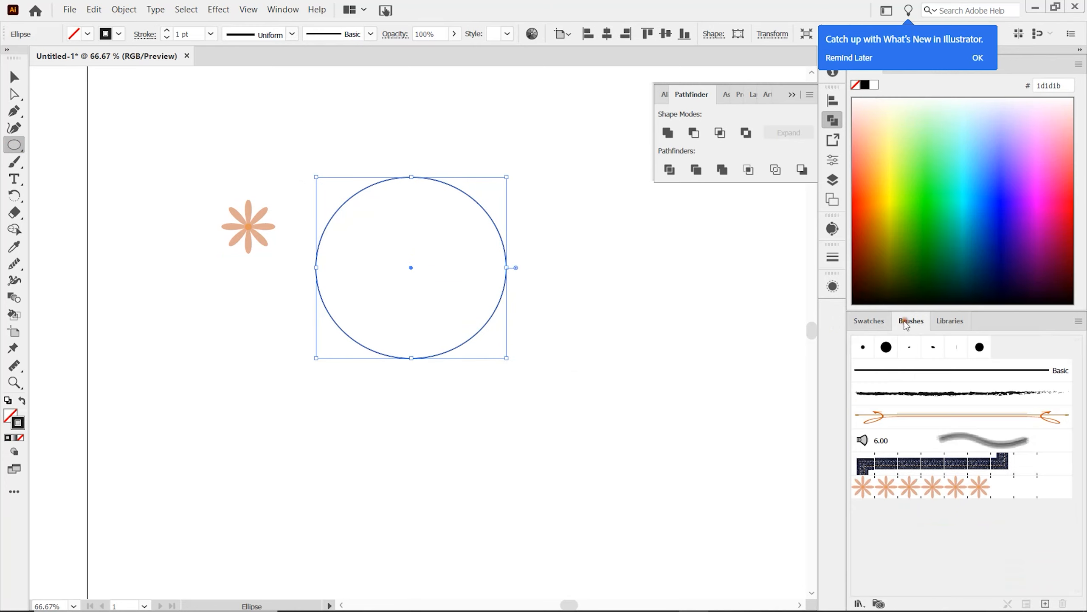
pyautogui.click(896, 483)
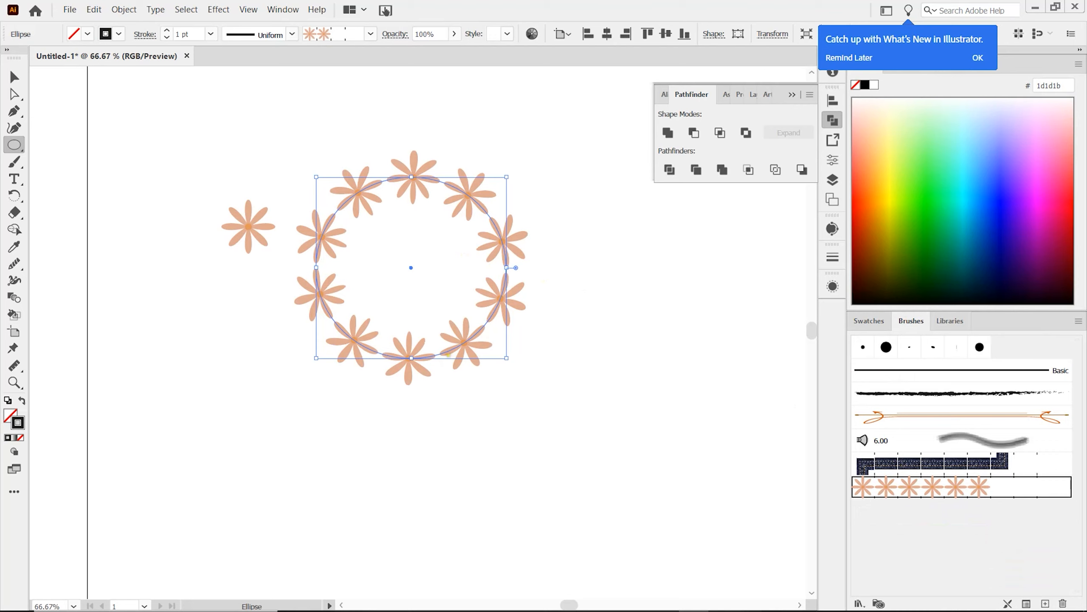
pyautogui.press('v')
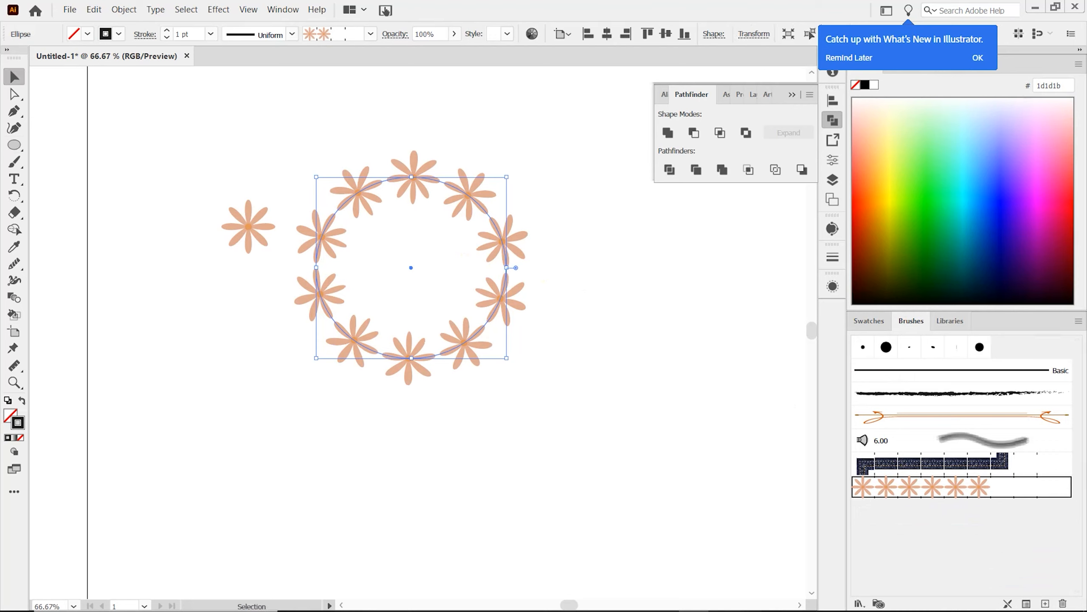
# Step: Reduce the flower brush's scale to 51% and apply the change to the existing strokes
pyautogui.doubleClick(882, 487)
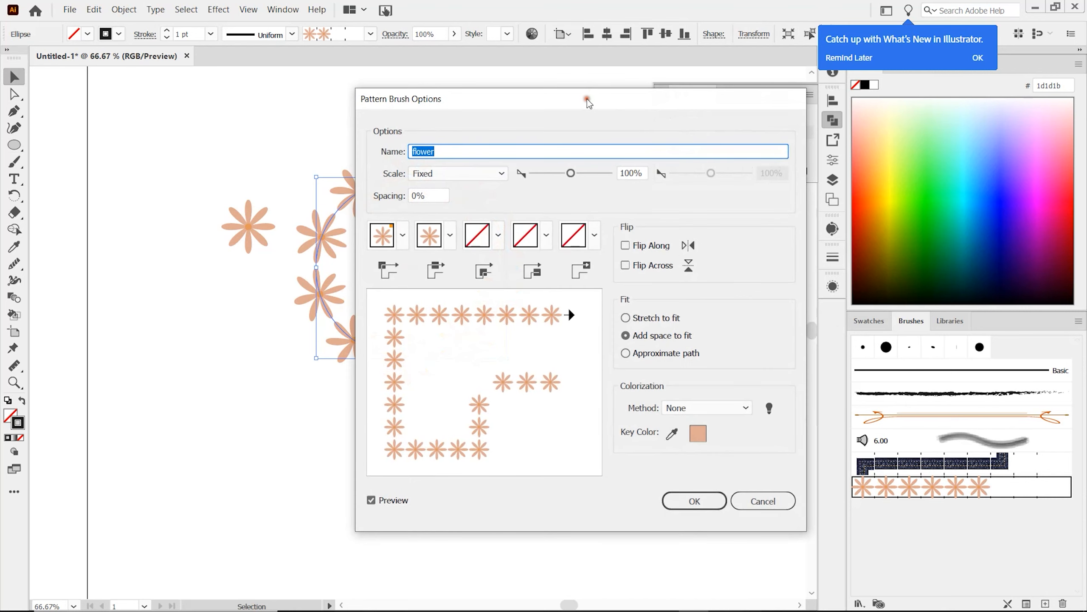
pyautogui.click(759, 500)
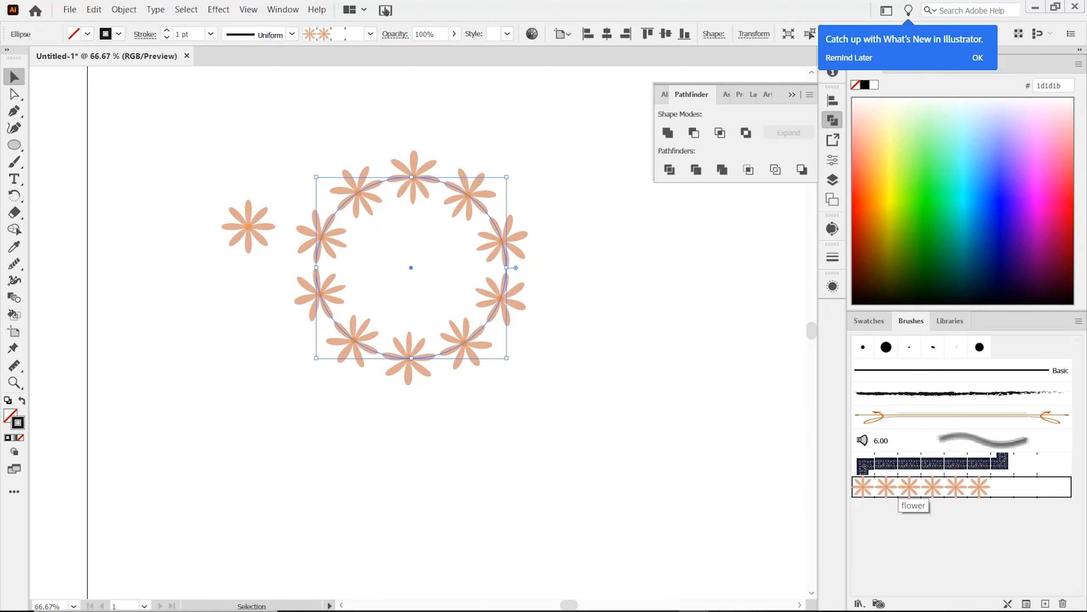
pyautogui.doubleClick(901, 487)
pyautogui.moveTo(573, 98); pyautogui.dragTo(749, 100)
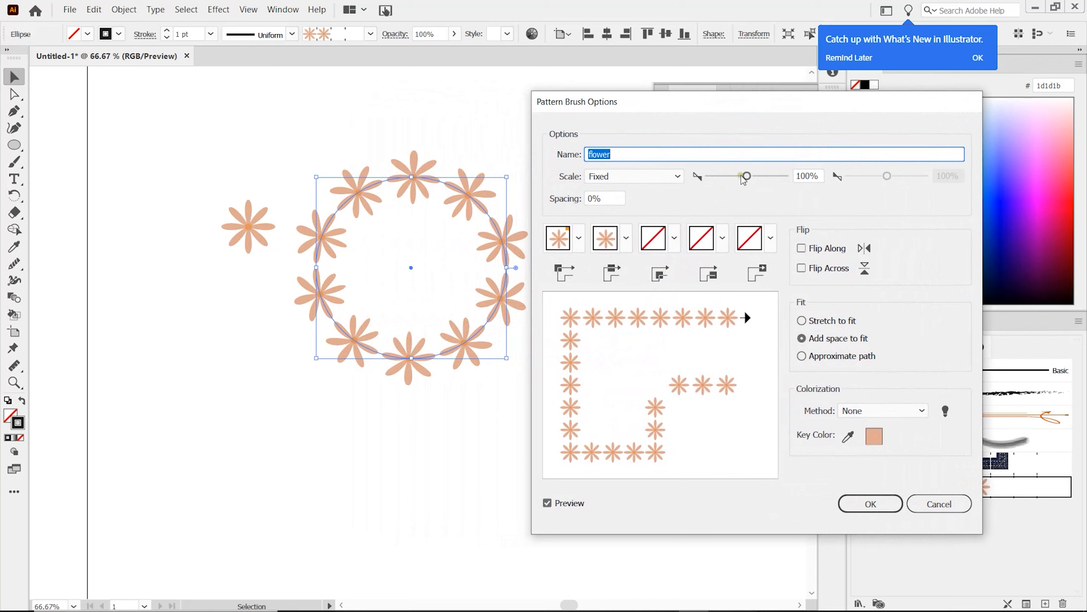
pyautogui.moveTo(744, 179); pyautogui.dragTo(738, 180)
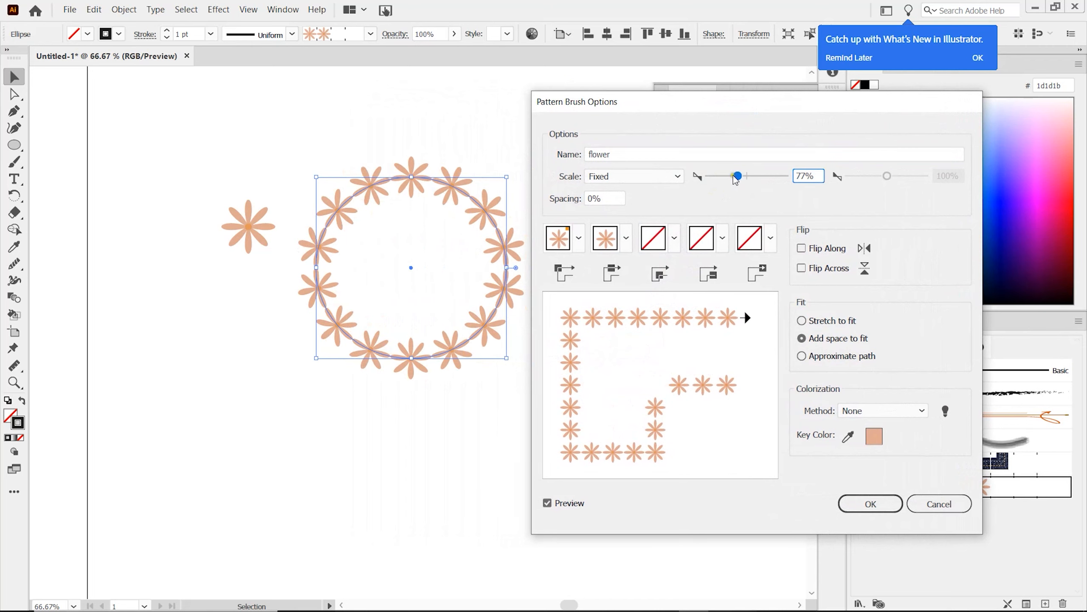
pyautogui.moveTo(737, 180); pyautogui.dragTo(728, 180)
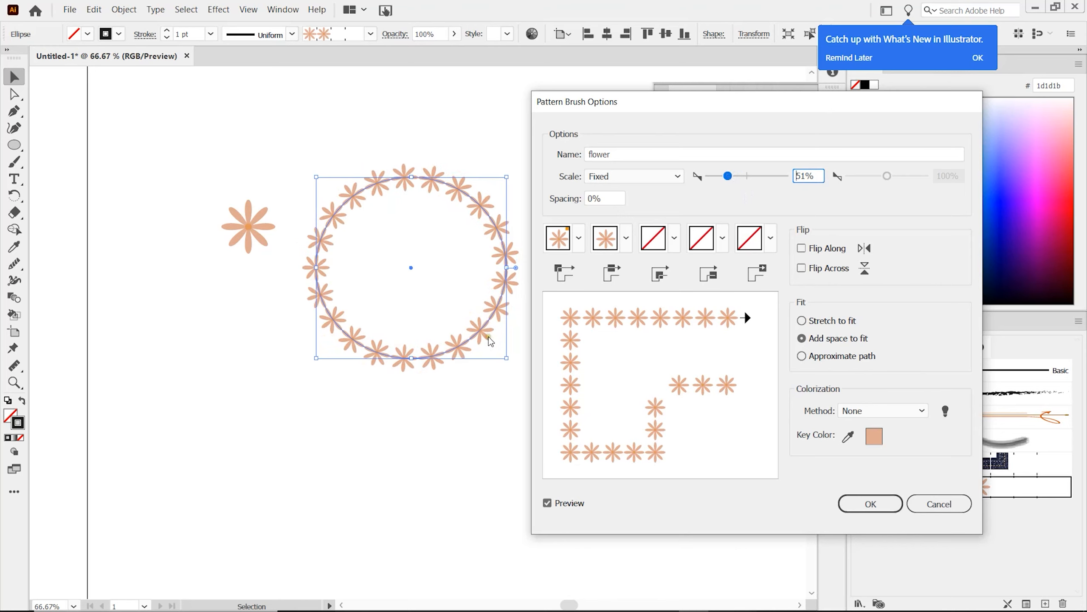
pyautogui.click(861, 512)
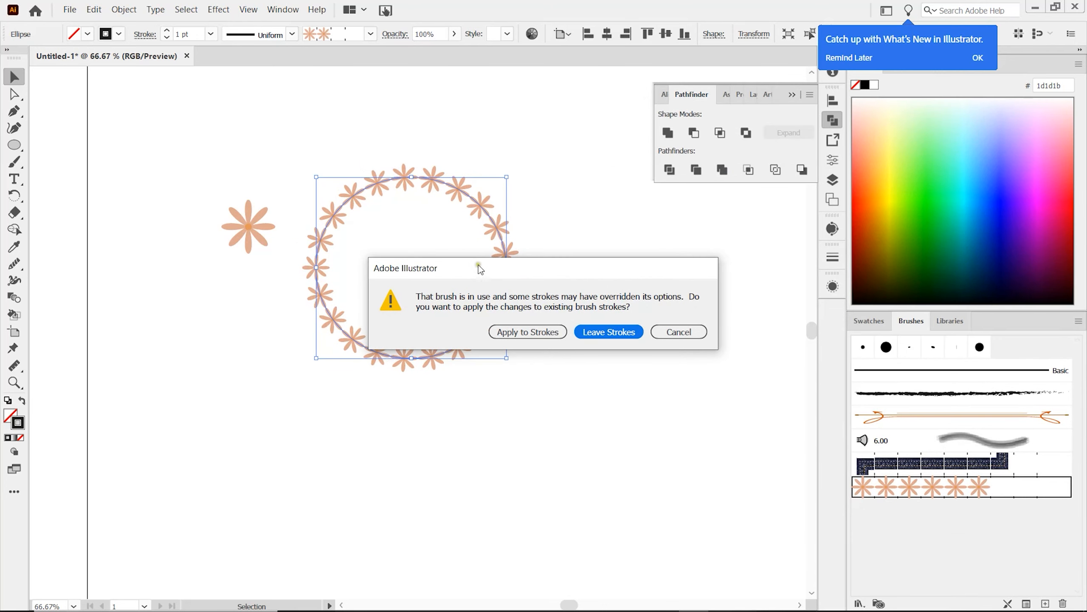
pyautogui.moveTo(478, 266); pyautogui.dragTo(616, 267)
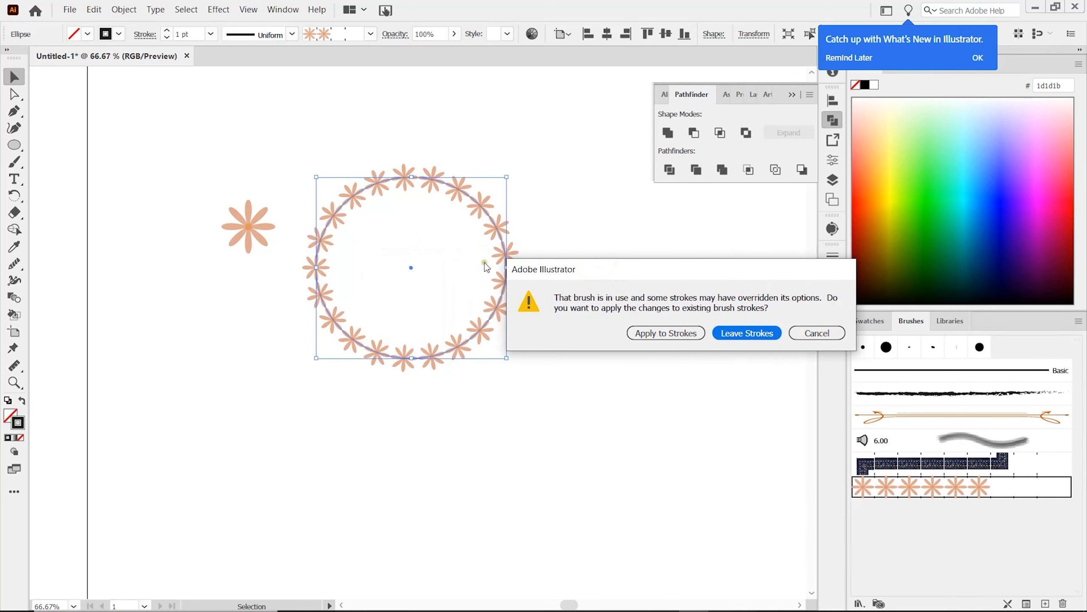
pyautogui.click(666, 333)
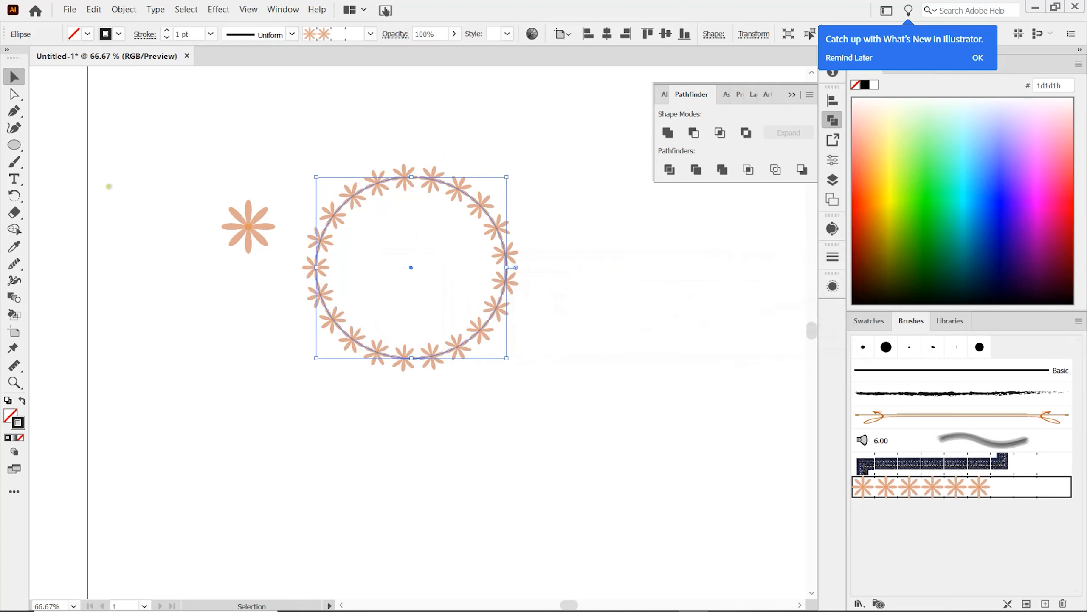
# Step: Draw a wavy open path through six points below the flower ring with the Curvature tool and apply the flower brush to it
pyautogui.click(14, 129)
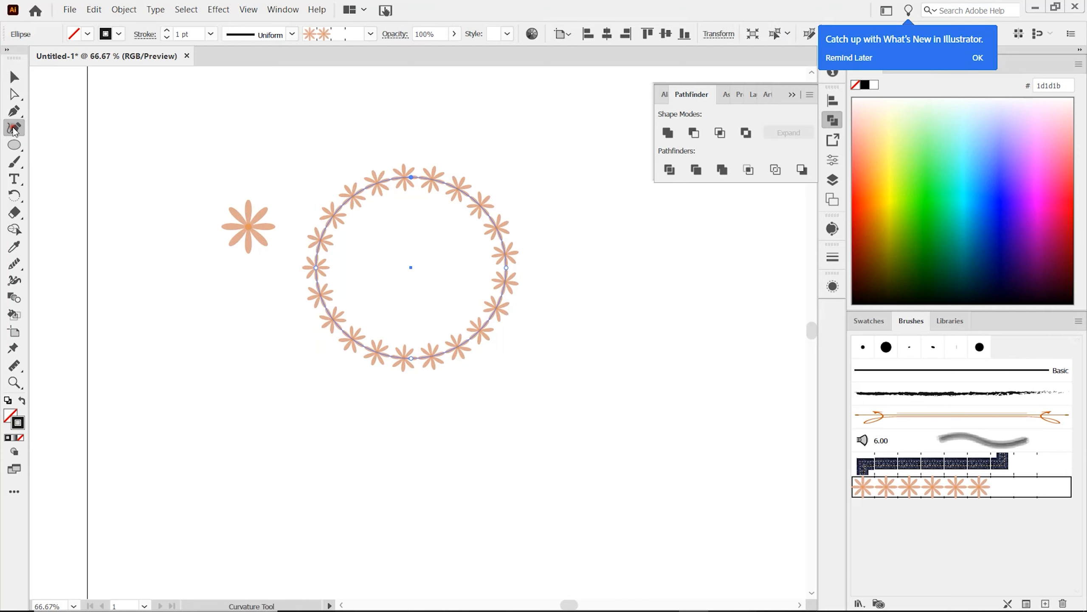
pyautogui.click(253, 402)
pyautogui.click(355, 528)
pyautogui.click(451, 445)
pyautogui.click(574, 391)
pyautogui.click(642, 425)
pyautogui.click(695, 469)
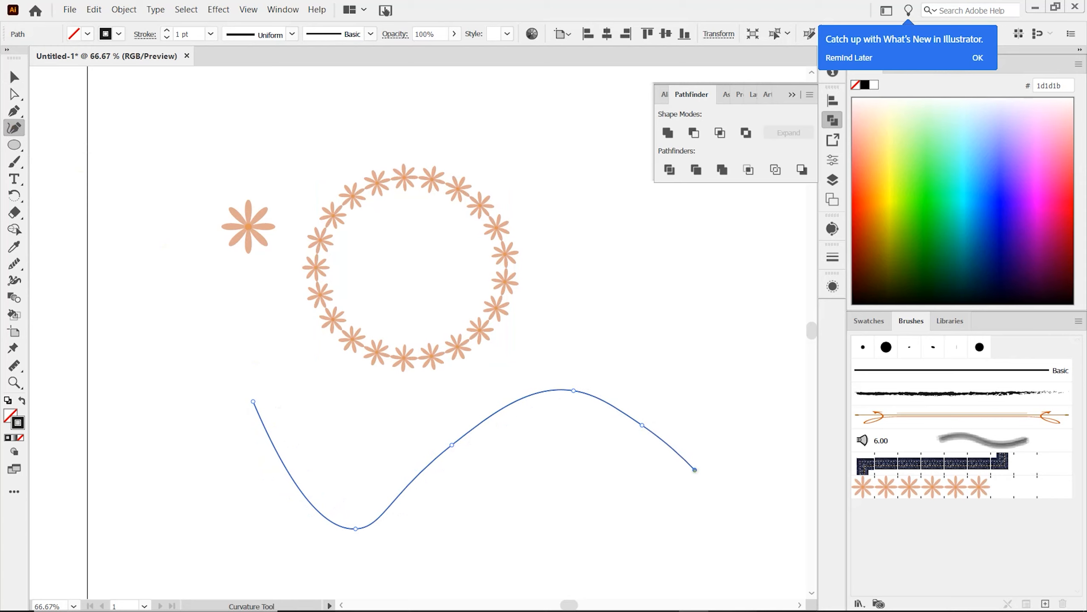
pyautogui.press('v')
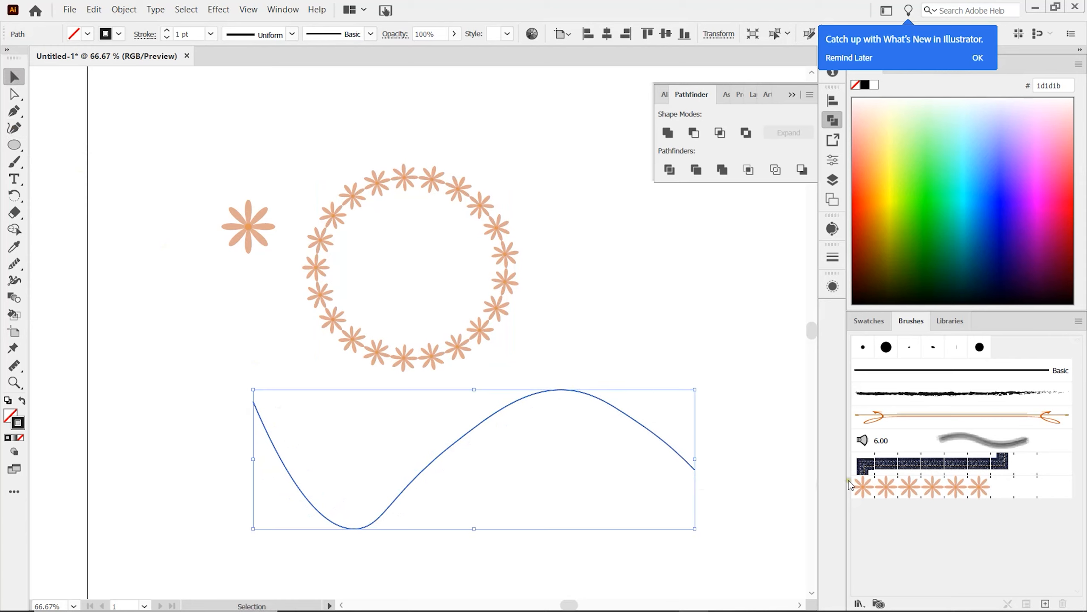
pyautogui.click(889, 489)
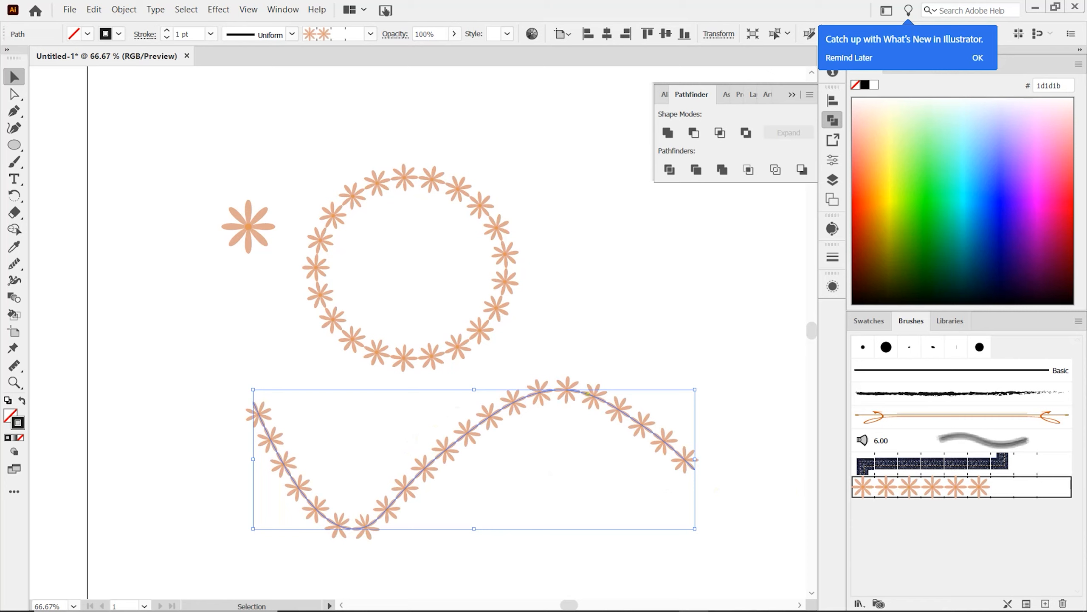
# Step: Expand the appearance of the wavy flower path into editable shapes and move the result a little to the left
pyautogui.click(128, 10)
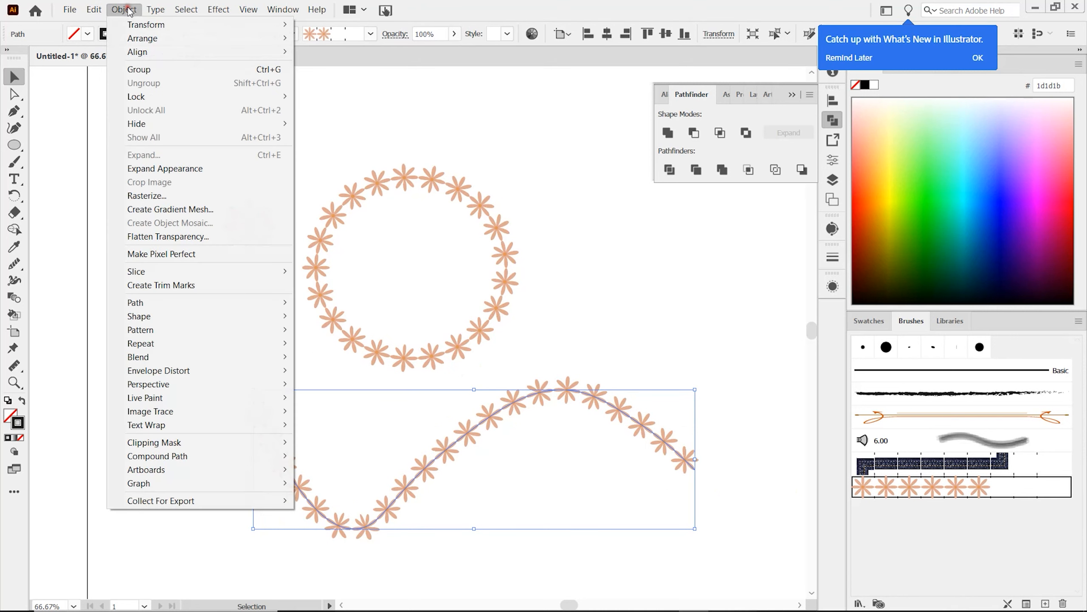
pyautogui.click(186, 168)
pyautogui.moveTo(467, 430); pyautogui.dragTo(398, 435)
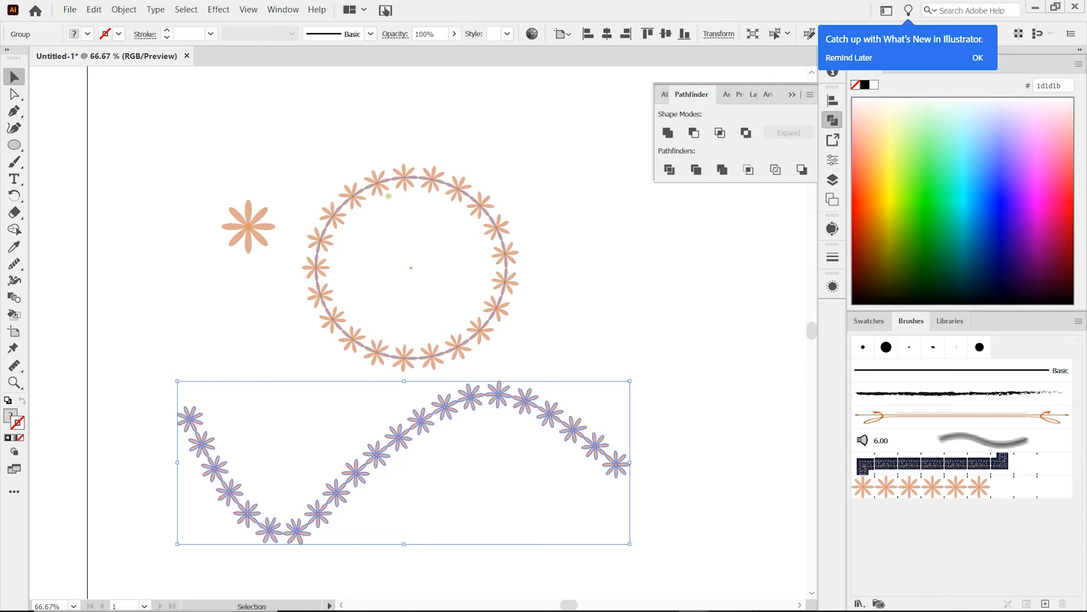
# Step: Move the single flower up and arrange three copies of it in a staggered row above the flower ring
pyautogui.moveTo(249, 226); pyautogui.dragTo(261, 157)
pyautogui.moveTo(276, 166); pyautogui.dragTo(320, 123)
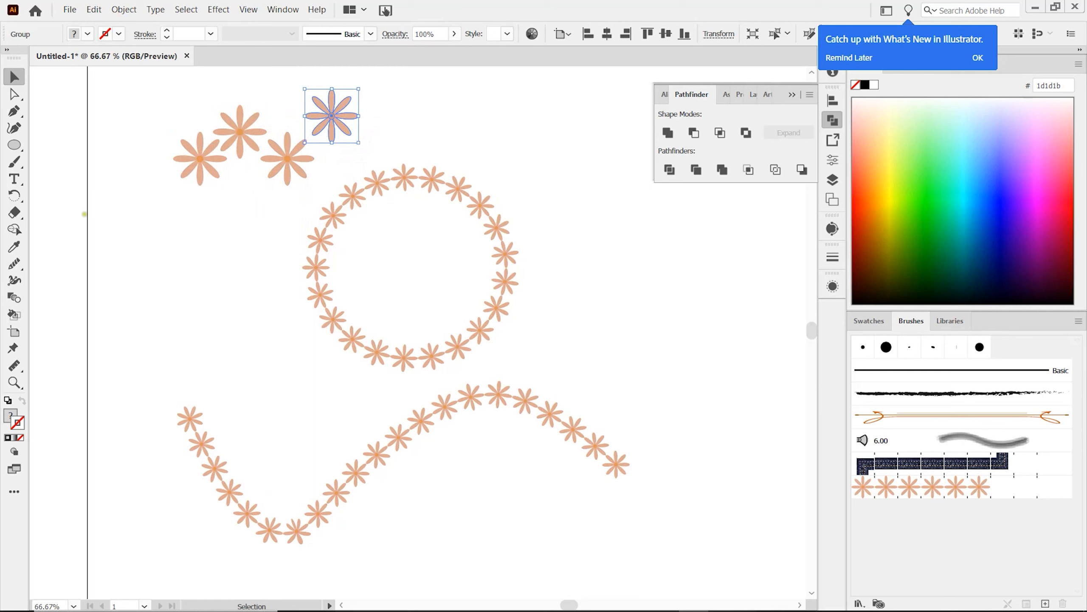
# Step: Draw an open curved path through four points to the right of the flower ring with the Curvature tool
pyautogui.click(14, 127)
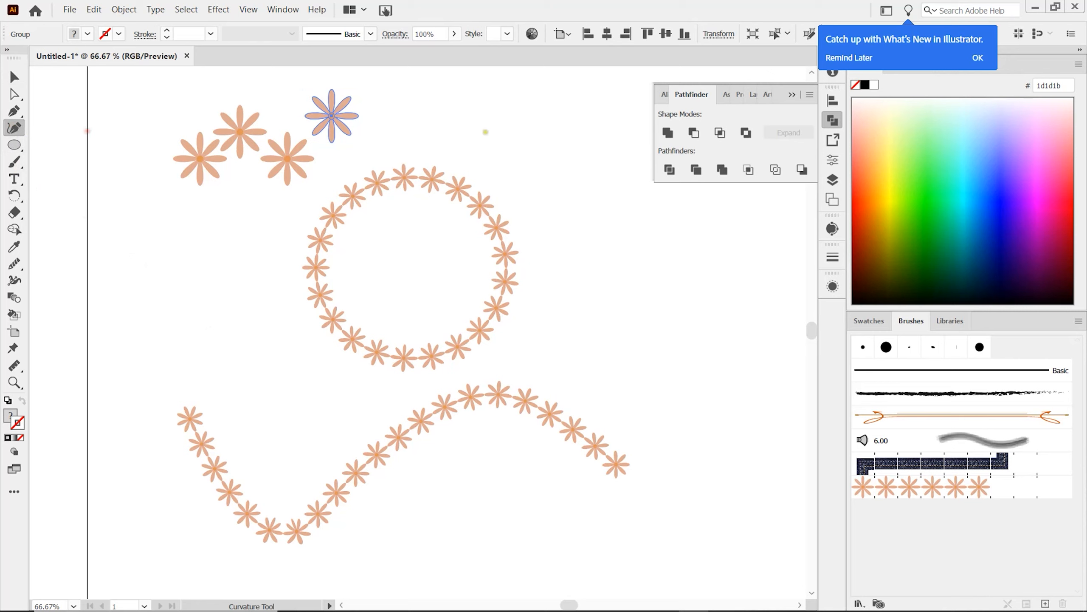
pyautogui.click(615, 229)
pyautogui.click(643, 362)
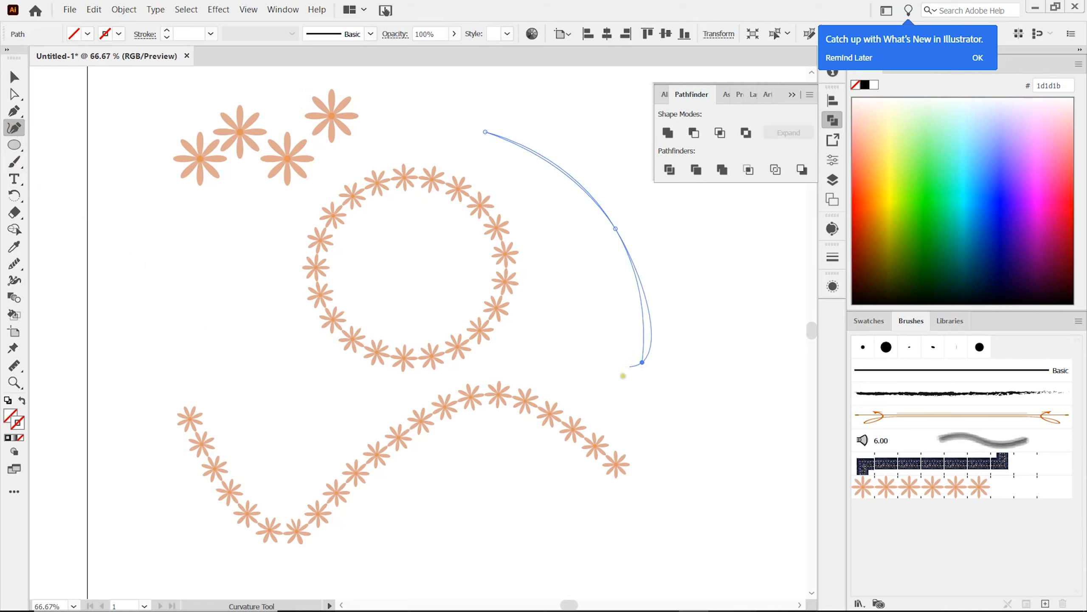
pyautogui.click(572, 377)
pyautogui.press('v')
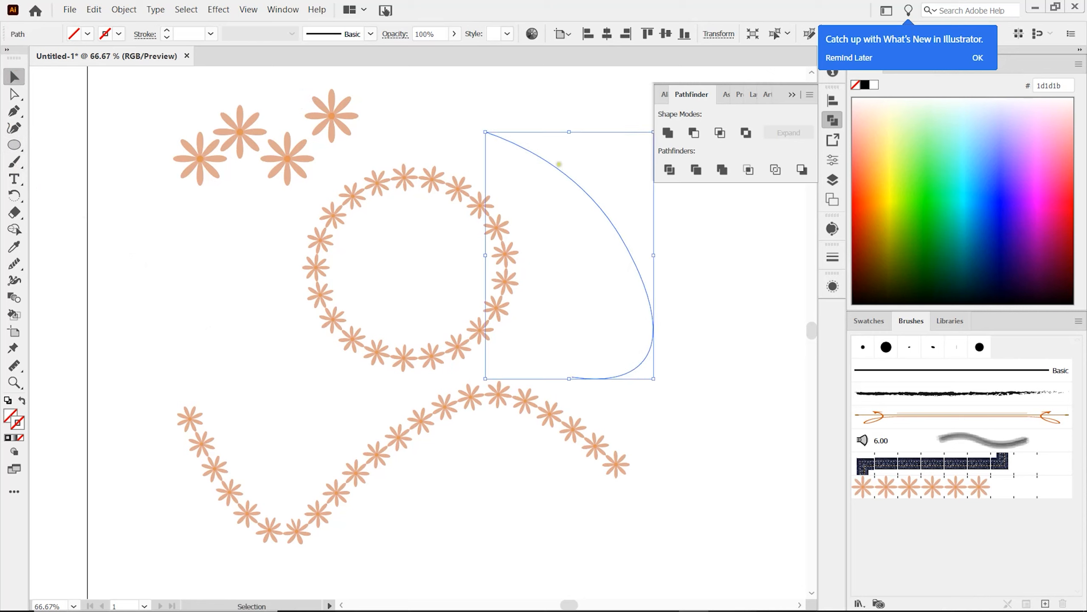
# Step: Try reshaping the curve by pulling its second anchor point outward with the Direct Selection tool, and undo the last two changes
pyautogui.click(14, 94)
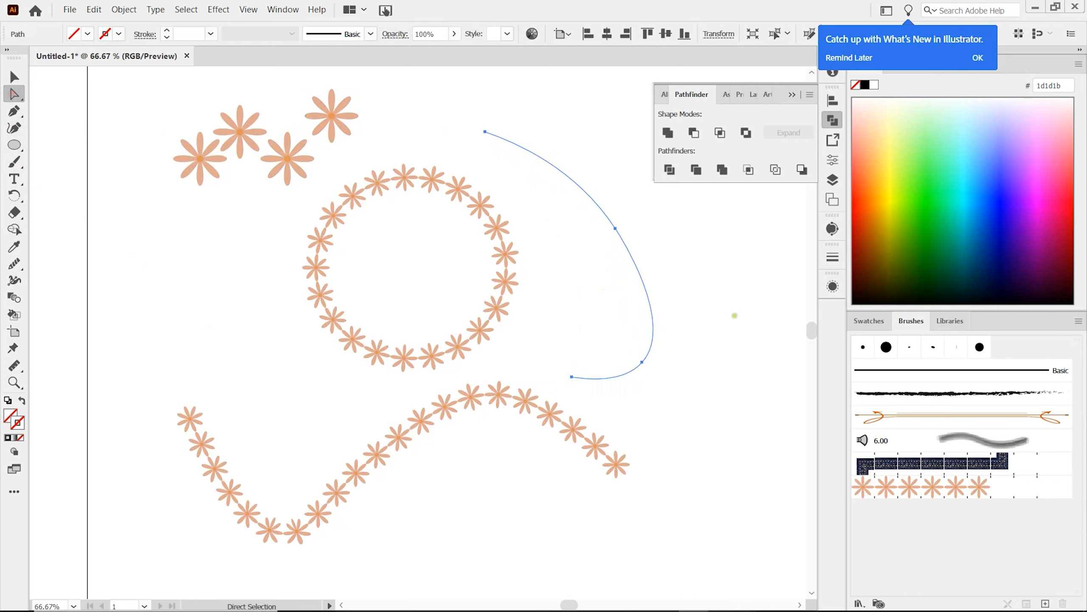
pyautogui.moveTo(615, 229); pyautogui.dragTo(662, 216)
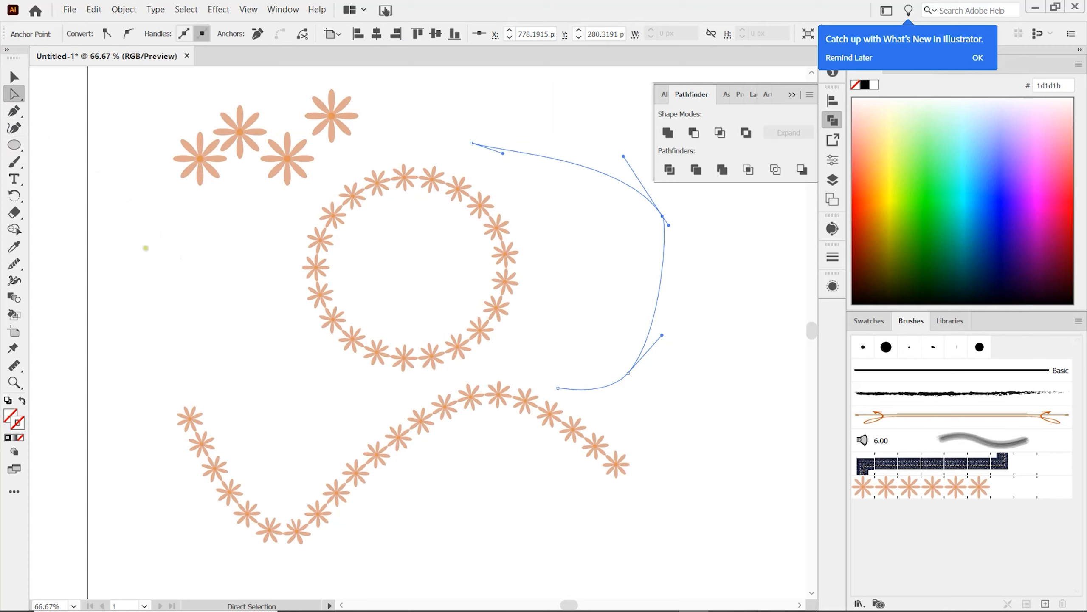
pyautogui.click(332, 115)
pyautogui.click(400, 105)
pyautogui.hotkey('ctrl', 'z')
pyautogui.hotkey('ctrl', 'z')
# Step: Move the rightmost single flower slightly down and the leftmost single flower a little to the left and up
pyautogui.click(332, 116)
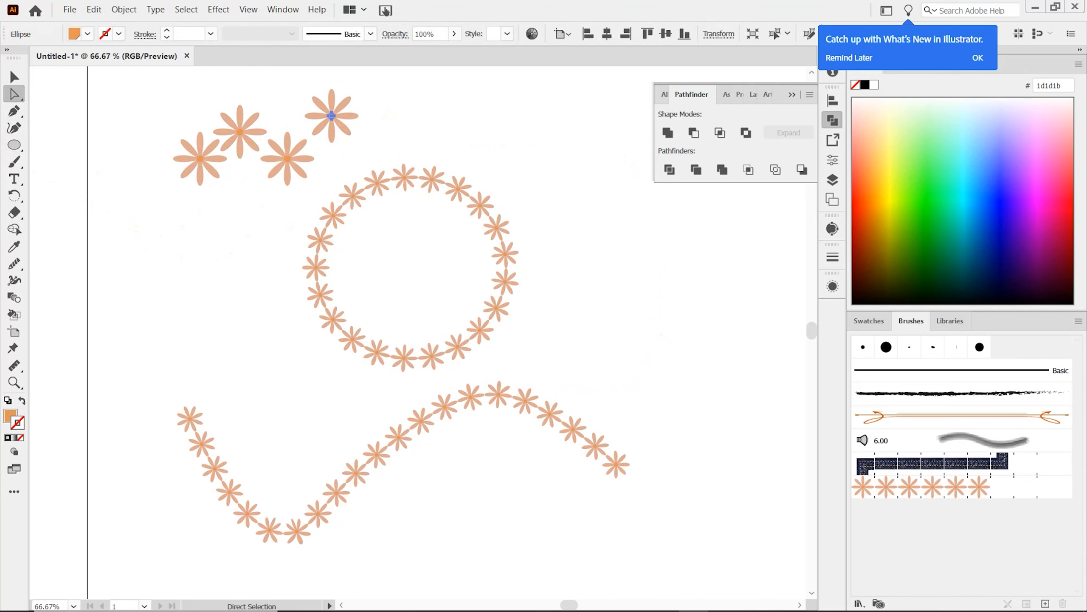
pyautogui.press('v')
pyautogui.click(381, 115)
pyautogui.moveTo(333, 118); pyautogui.dragTo(334, 122)
pyautogui.moveTo(198, 158); pyautogui.dragTo(168, 148)
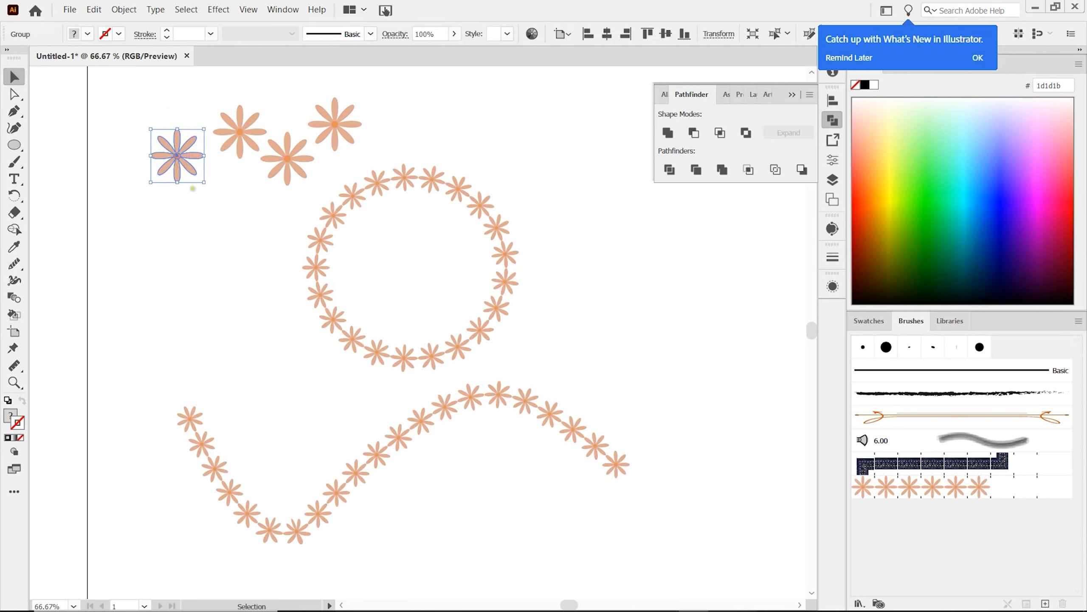
# Step: Draw an orange square below the leftmost flower with the Rectangle tool and rotate it into an upright diamond
pyautogui.click(14, 146)
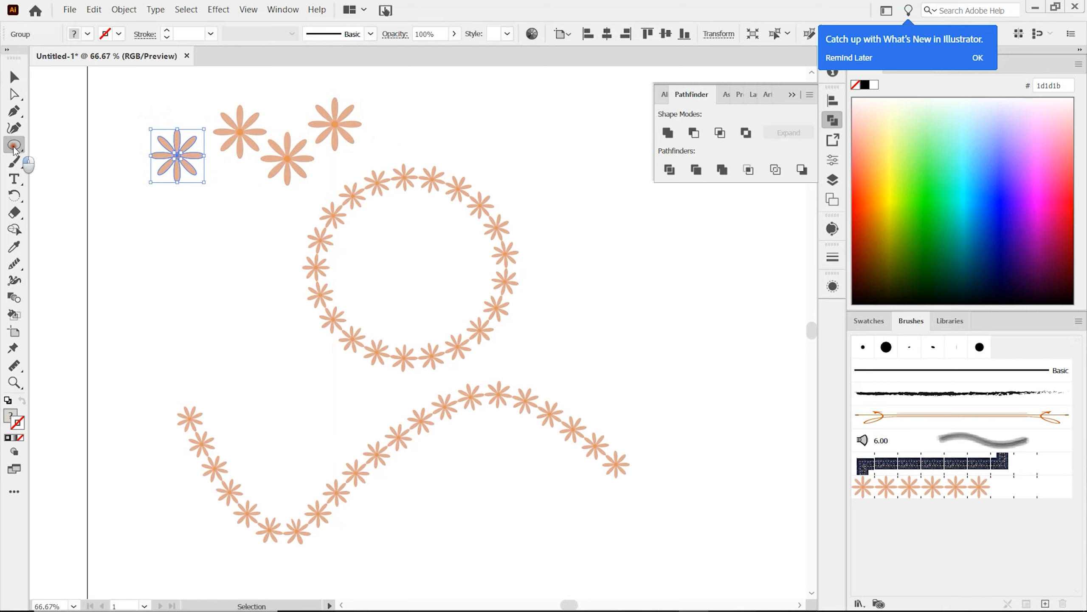
pyautogui.moveTo(14, 148); pyautogui.dragTo(86, 144)
pyautogui.moveTo(135, 213); pyautogui.dragTo(189, 262)
pyautogui.press('v')
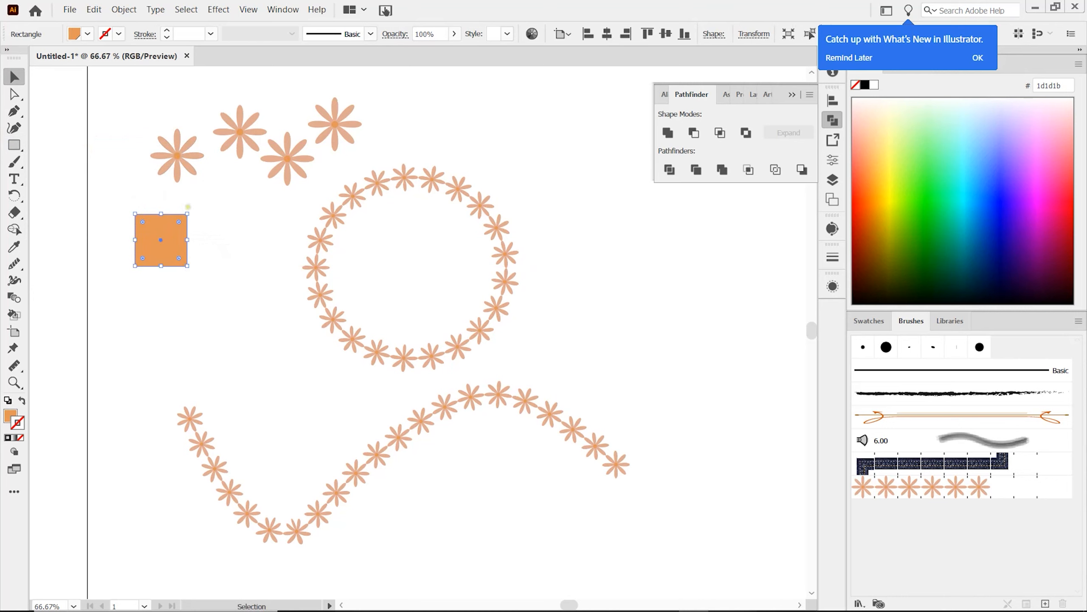
pyautogui.moveTo(188, 207); pyautogui.dragTo(203, 243)
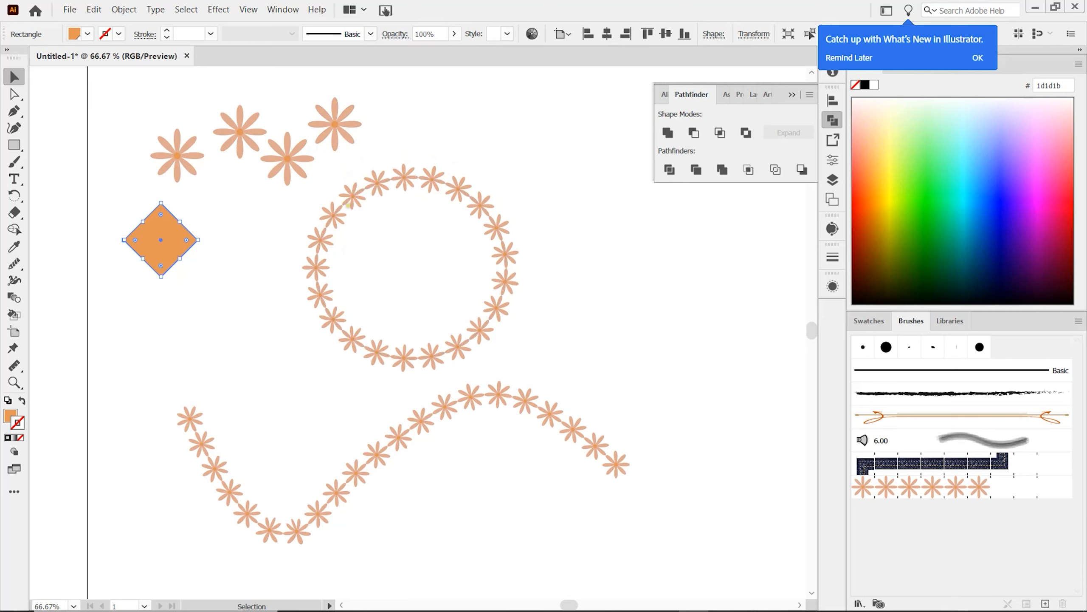
# Step: Create a new document from the "transform template" file in the My Templates folder
pyautogui.click(69, 9)
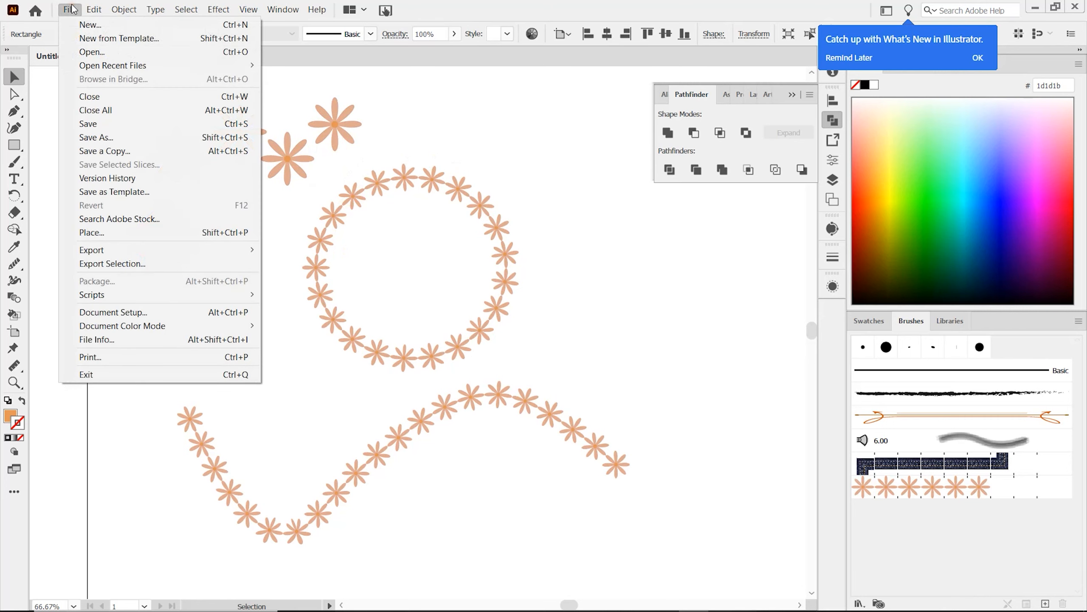
pyautogui.click(93, 39)
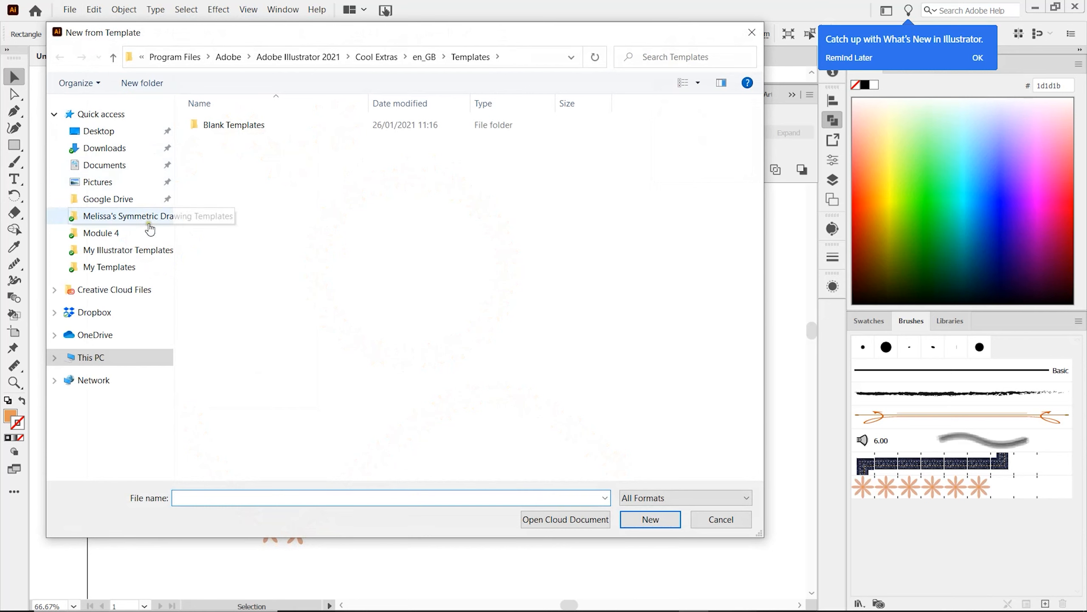
pyautogui.click(136, 267)
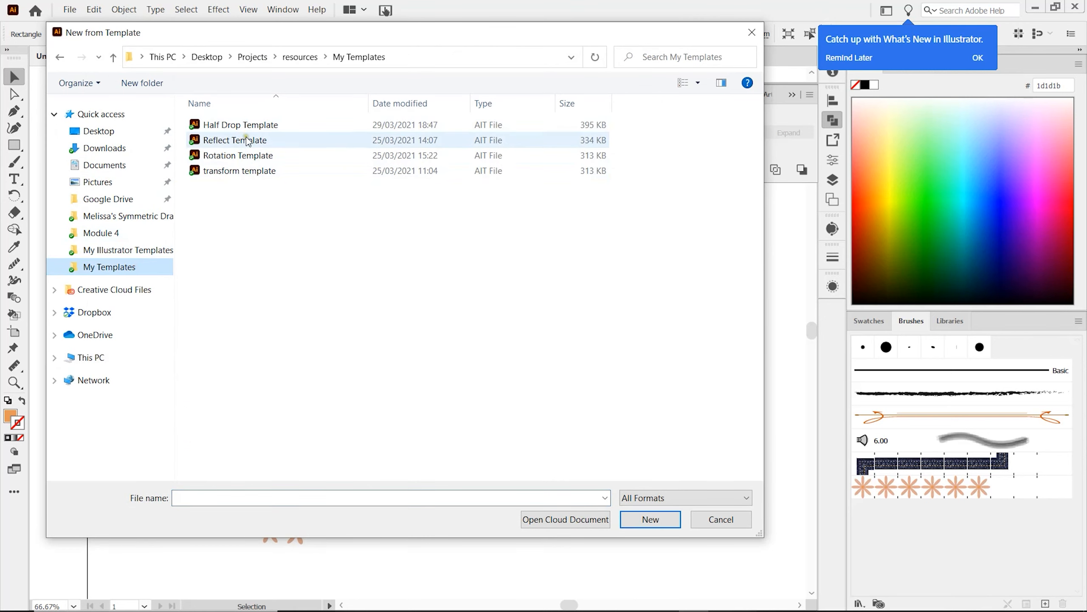
pyautogui.doubleClick(232, 171)
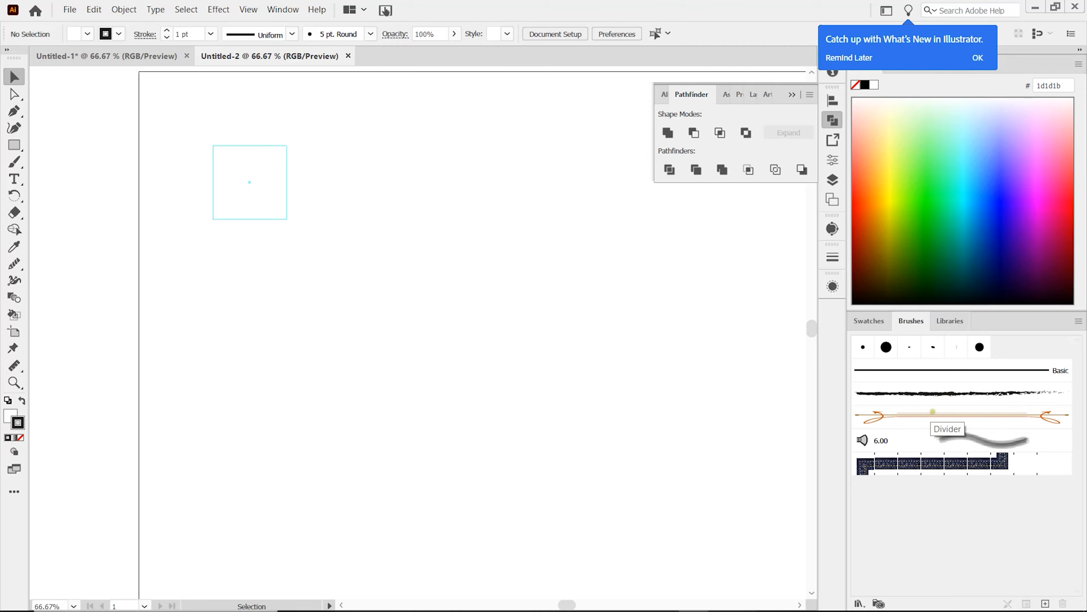
# Step: Open the user-defined brush library "daisie", enlarge it to show all its brushes, and place it clear of the template square
pyautogui.click(860, 603)
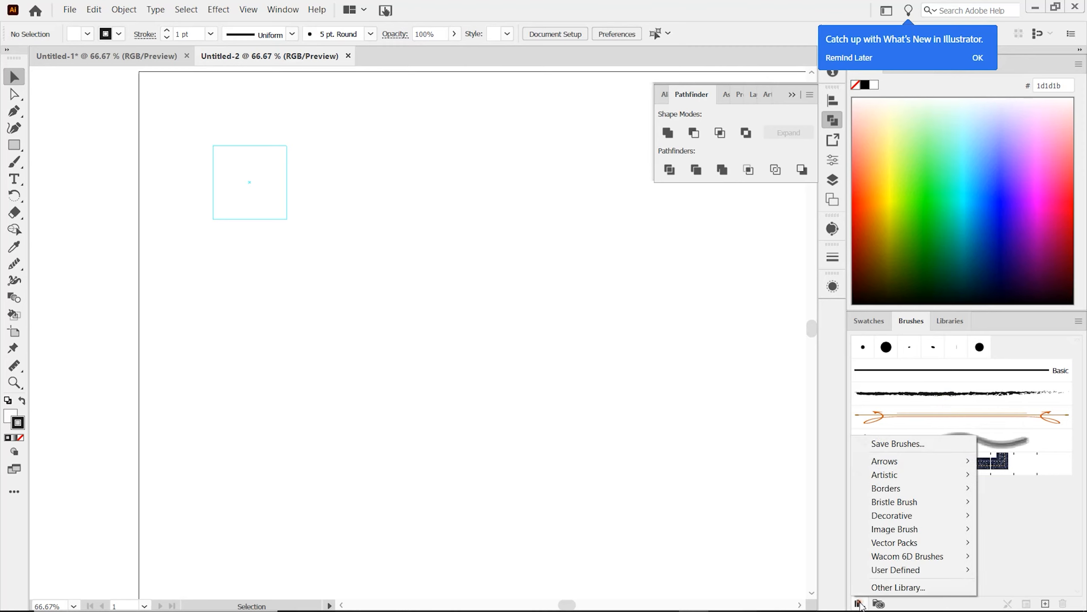
pyautogui.moveTo(889, 572)
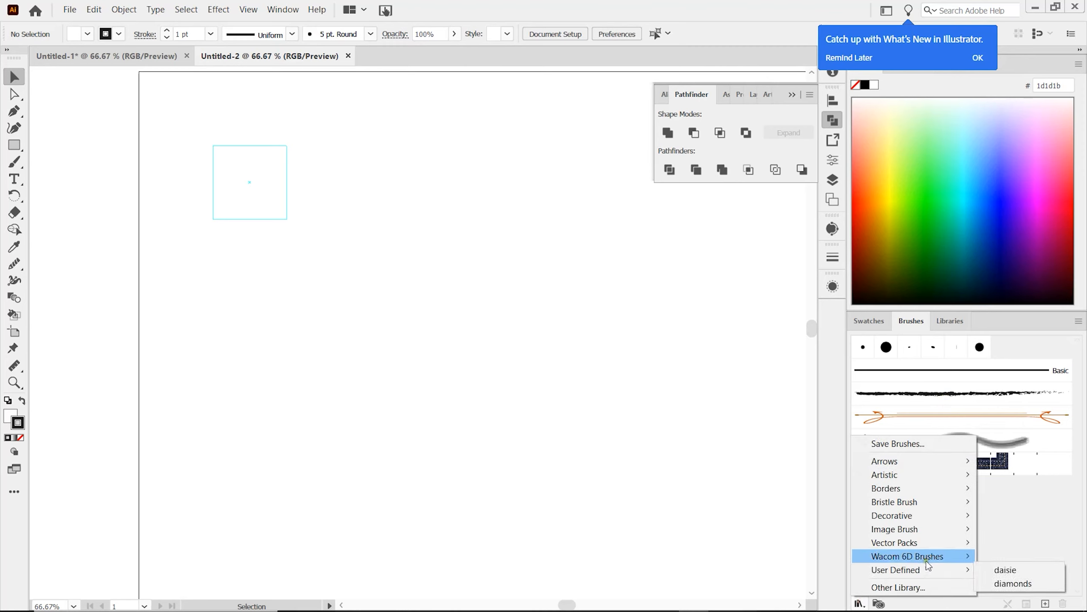
pyautogui.click(1000, 571)
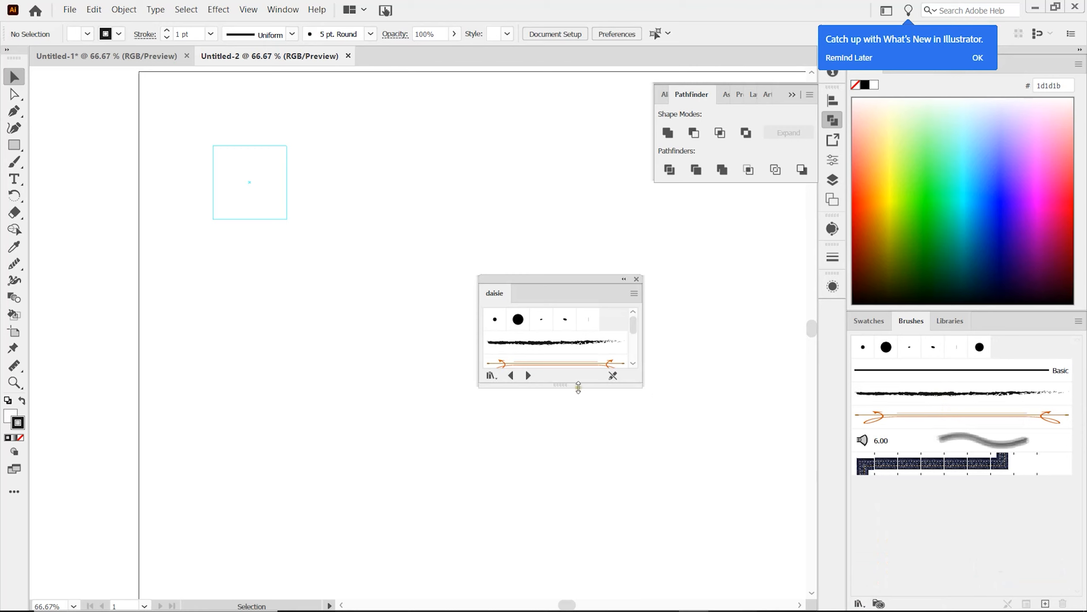
pyautogui.moveTo(564, 385); pyautogui.dragTo(561, 514)
pyautogui.moveTo(573, 281); pyautogui.dragTo(721, 274)
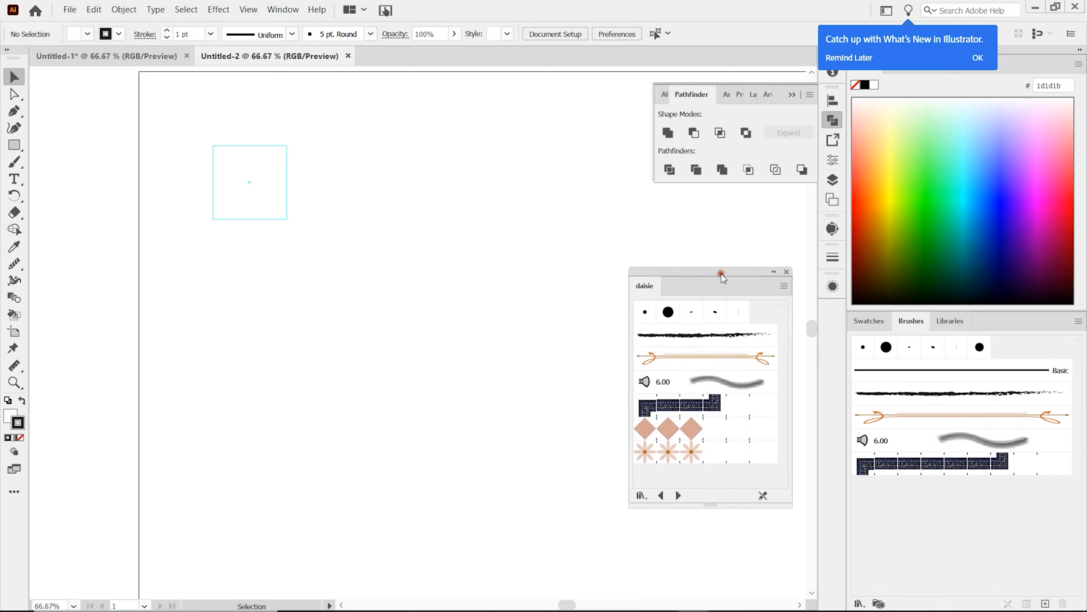
# Step: Draw an open S-like path through five points inside the template square with the Curvature tool, ending at its lower-right corner
pyautogui.click(14, 127)
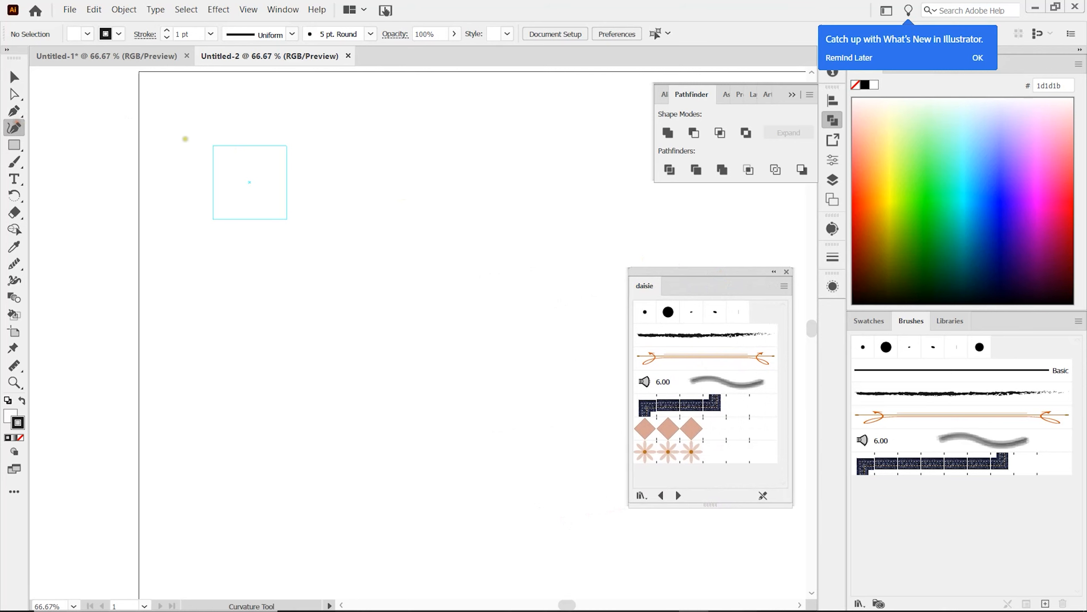
pyautogui.click(216, 146)
pyautogui.click(265, 160)
pyautogui.click(273, 193)
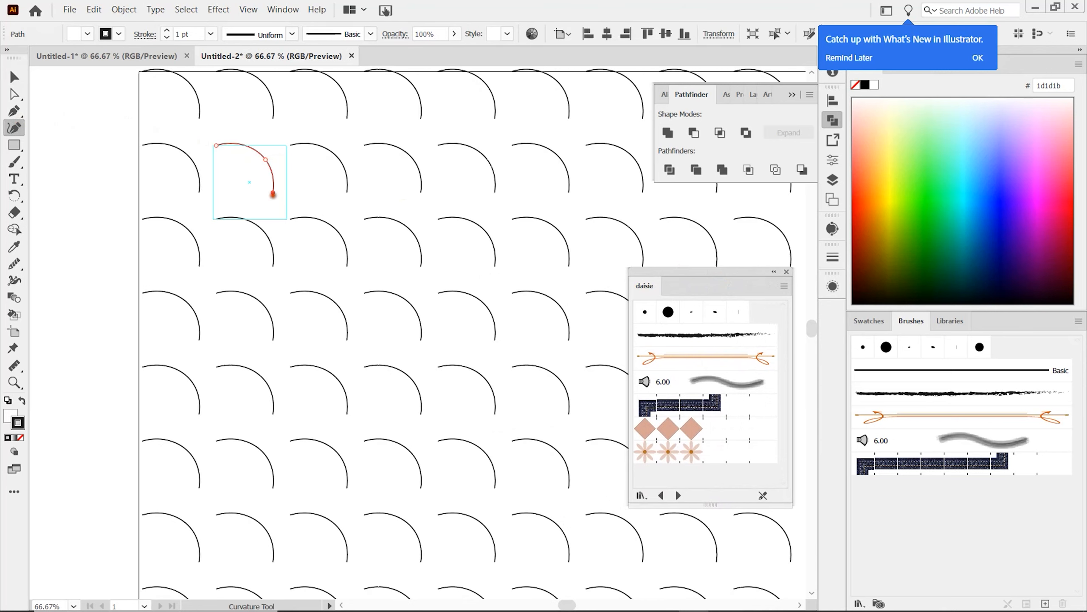
pyautogui.click(227, 208)
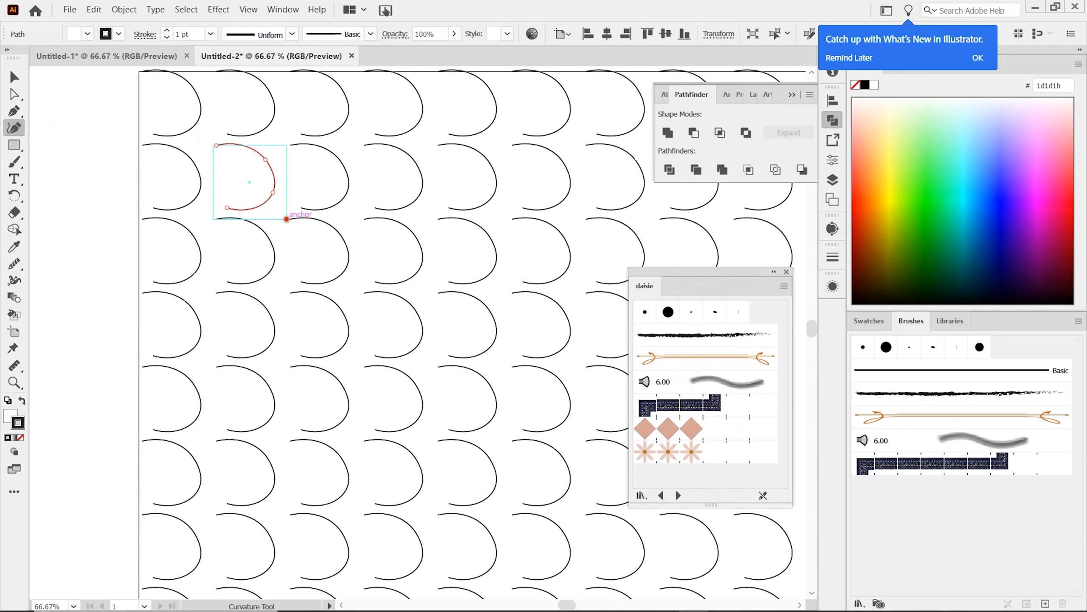
pyautogui.click(286, 219)
pyautogui.press('Escape')
# Step: Apply the flower pattern brush from the daisie library to the repeated path, close the library, and inspect the resulting pattern
pyautogui.click(665, 451)
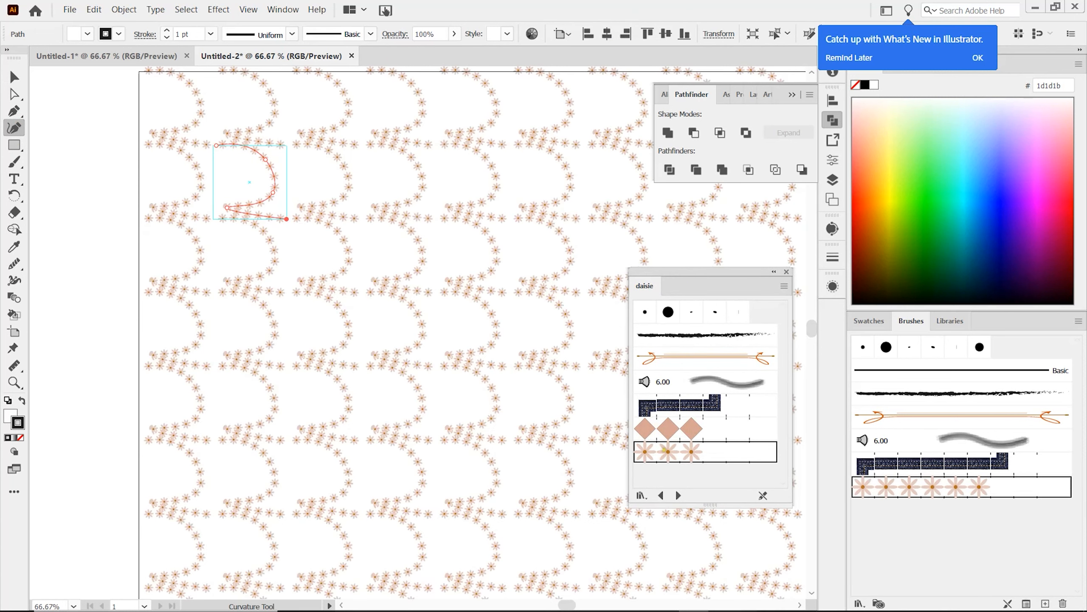
pyautogui.click(786, 271)
pyautogui.press('Escape')
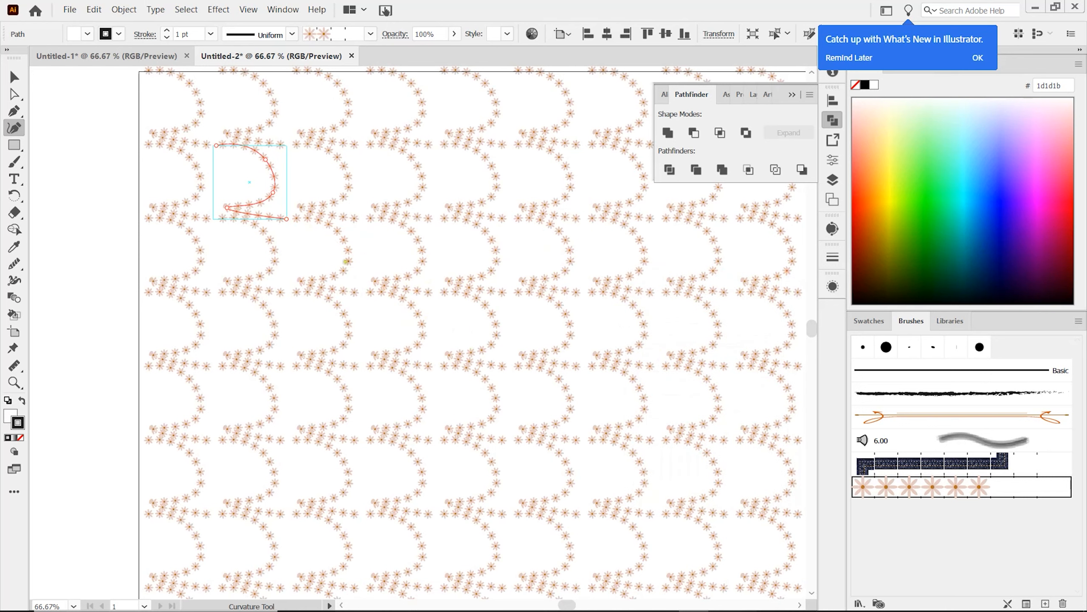
pyautogui.press('v')
pyautogui.scroll(1, 340, 234)
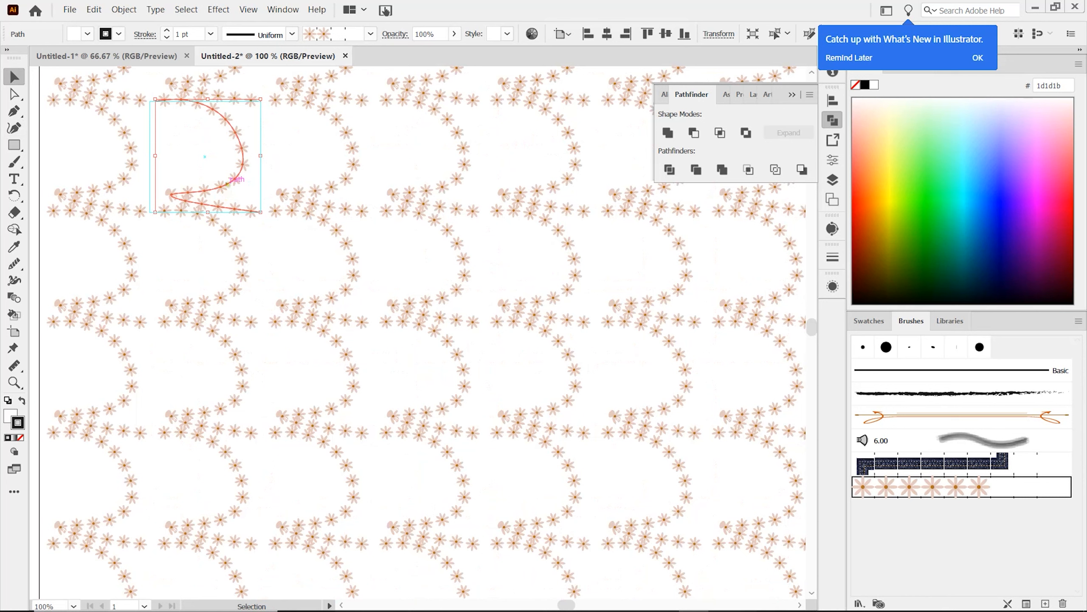
pyautogui.scroll(-1, 229, 183)
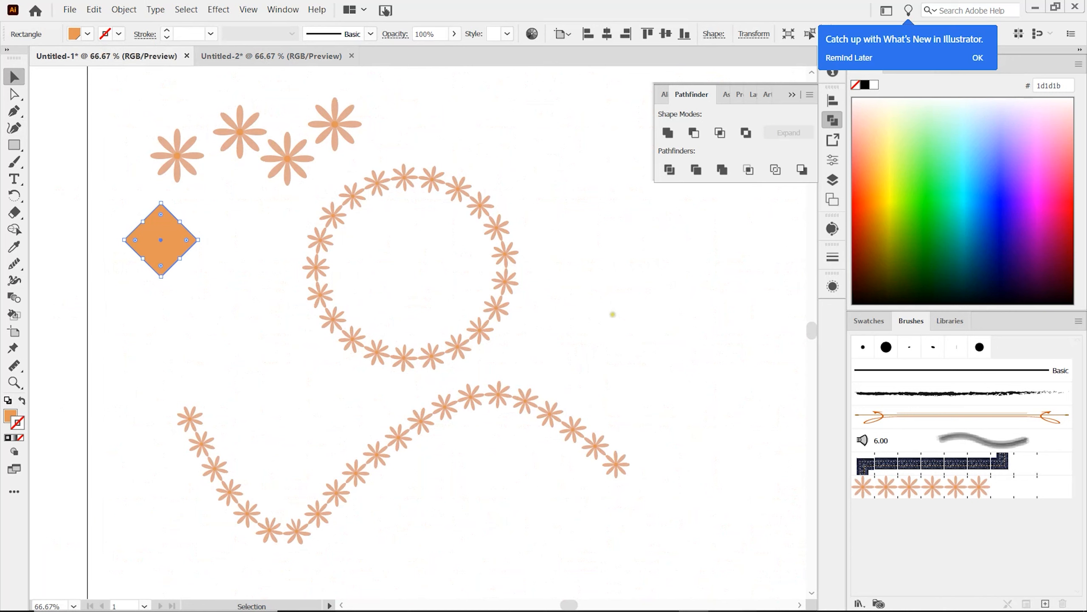
# Step: Save the brushes of Untitled-1 as a brush library named "flower" and show the list of user-defined brush libraries
pyautogui.click(1079, 321)
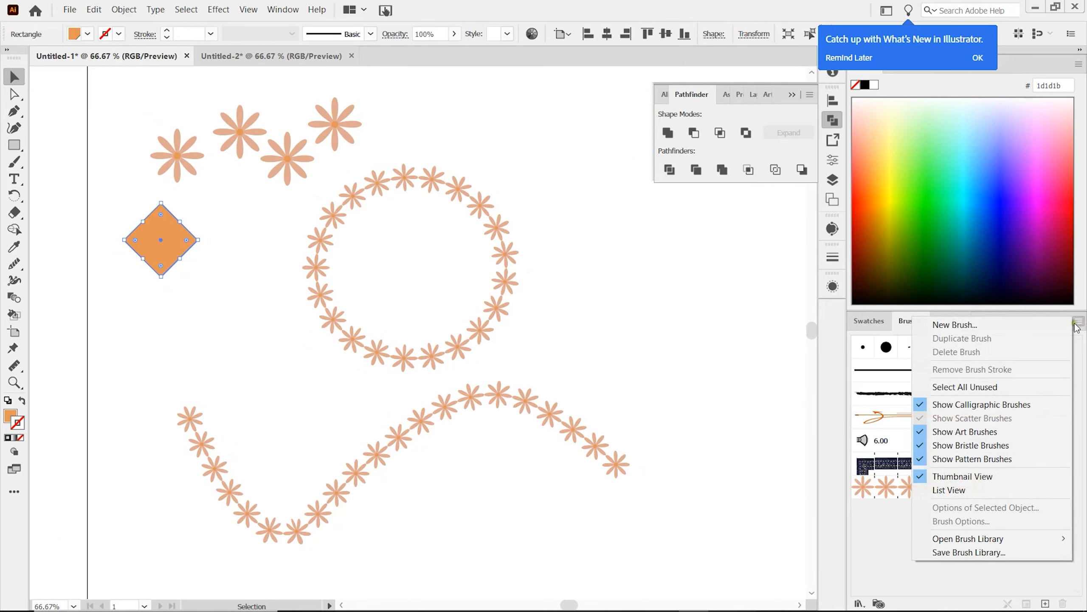
pyautogui.click(973, 553)
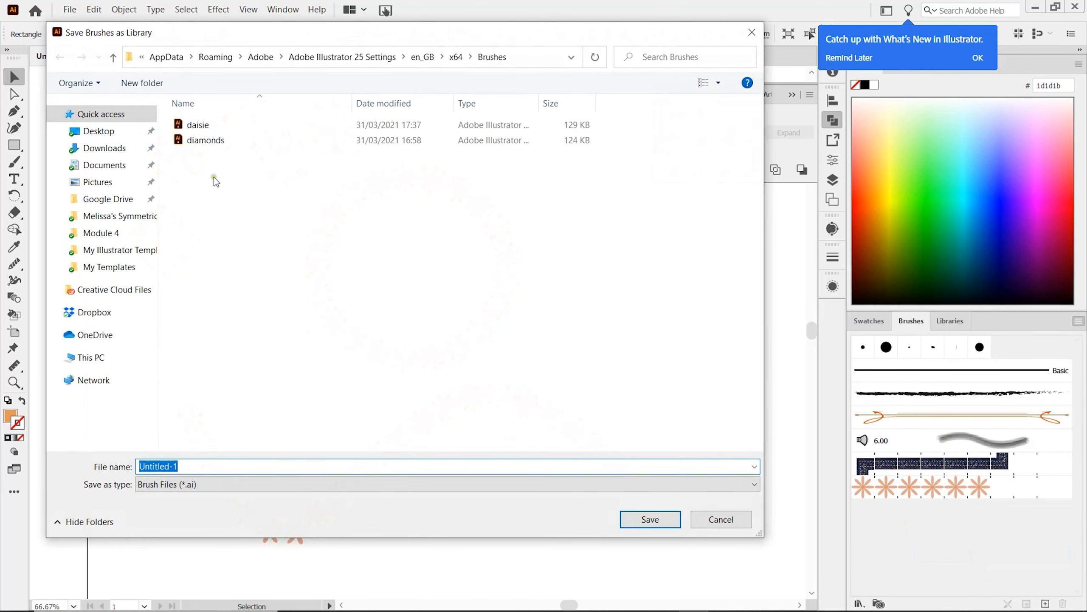
pyautogui.write('flower')
pyautogui.press('Return')
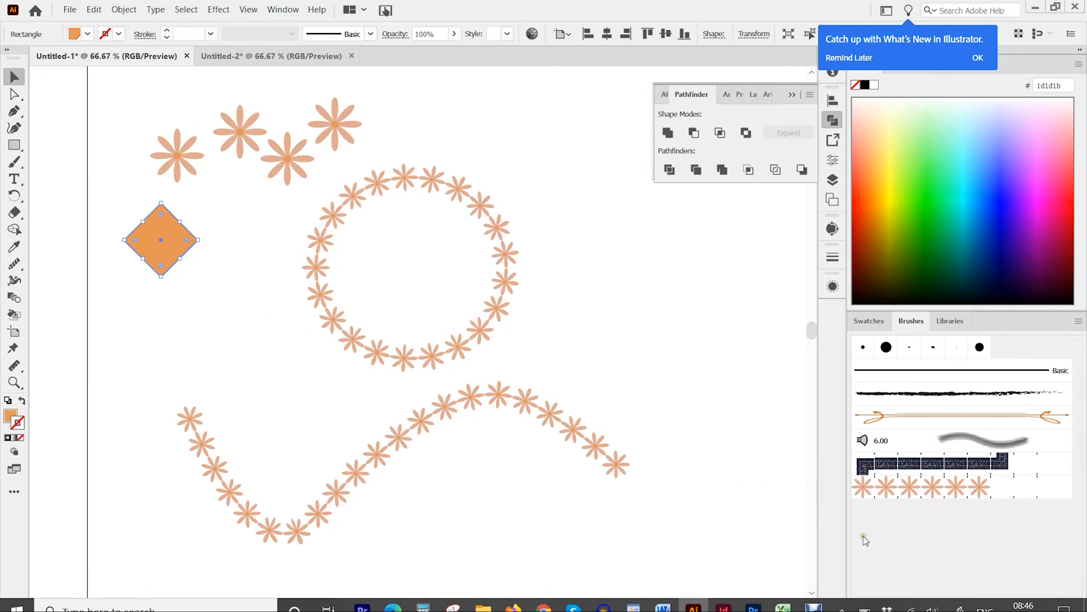
pyautogui.click(858, 603)
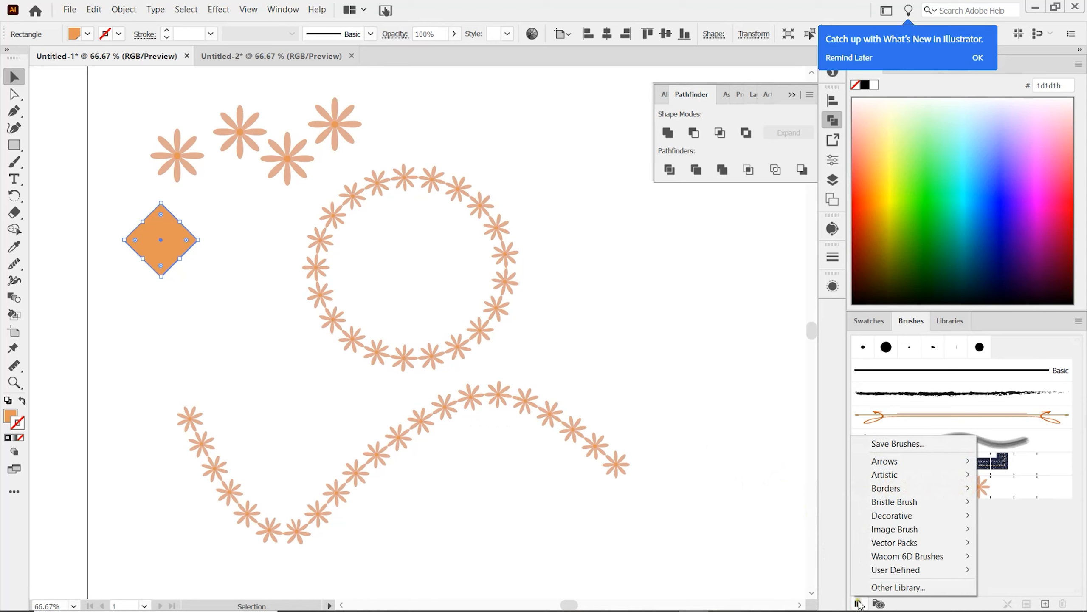
pyautogui.moveTo(883, 578)
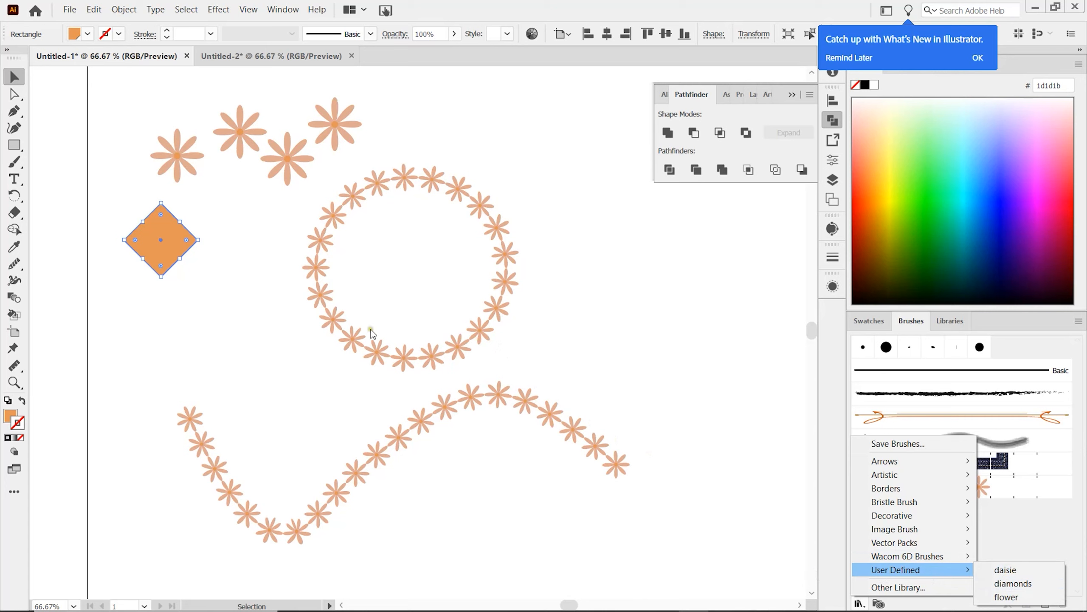
# Step: Close the brush library list and move the flower ring up and to the right
pyautogui.click(415, 355)
pyautogui.moveTo(473, 334)
pyautogui.mouseDown()
pyautogui.moveTo(516, 293)
pyautogui.moveTo(522, 307)
pyautogui.mouseUp()
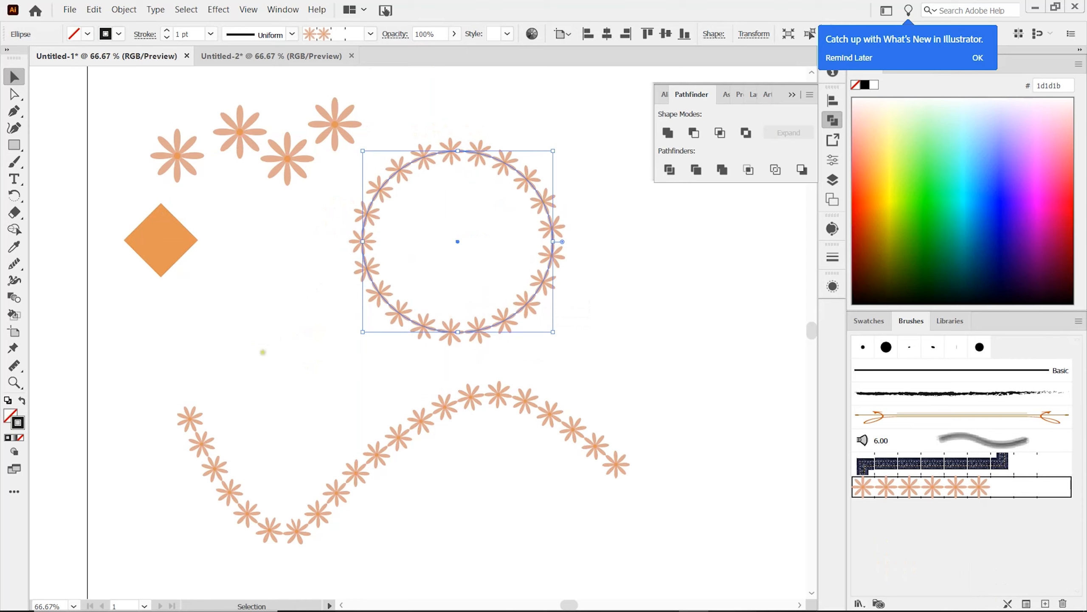